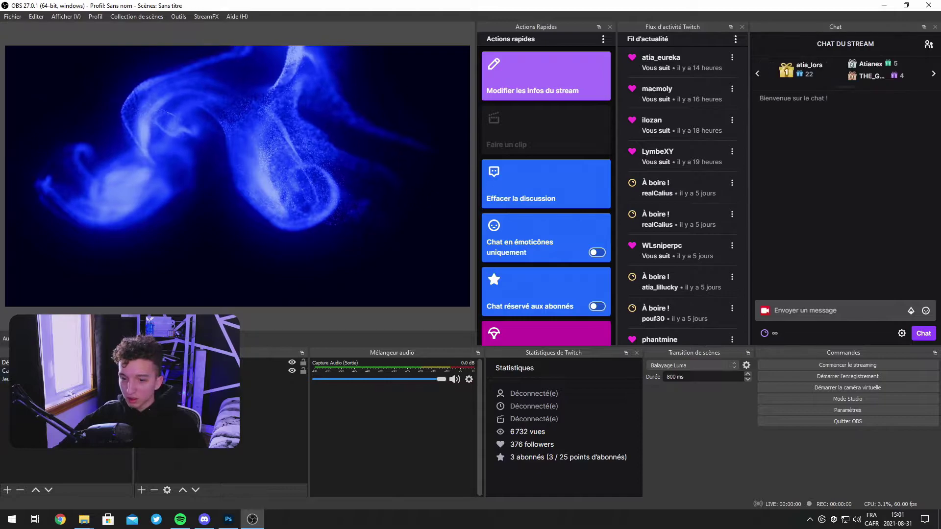
left_click(5, 370)
left_click(5, 379)
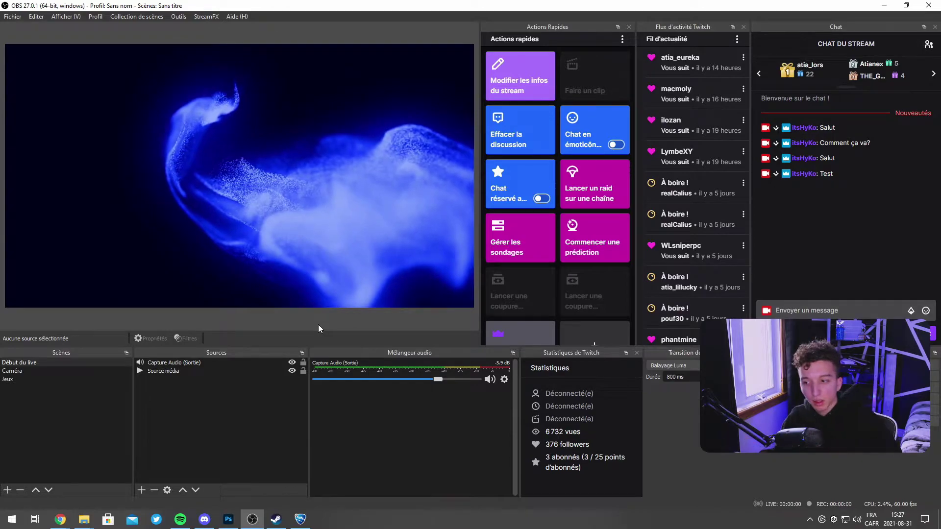
- Add a separator scene named with a row of hyphens below the Jeux scene
double_click(76, 460)
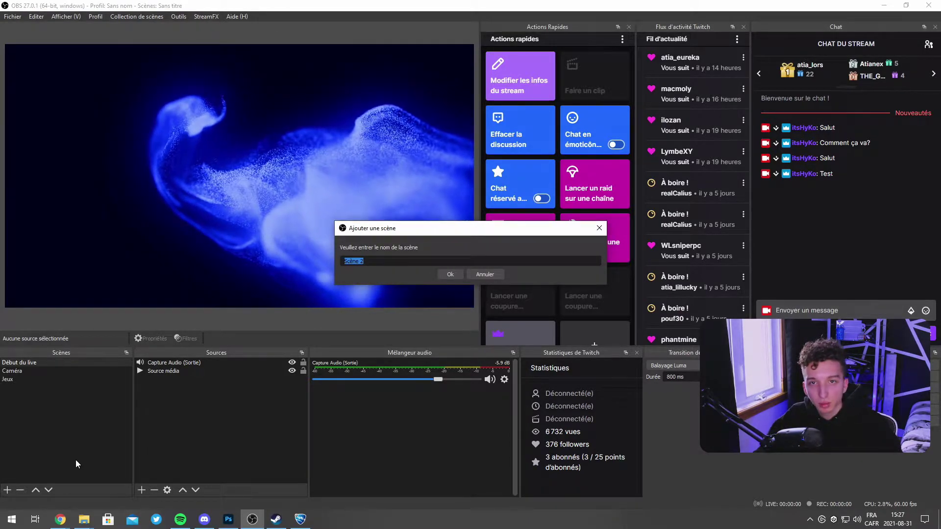
type("----------------")
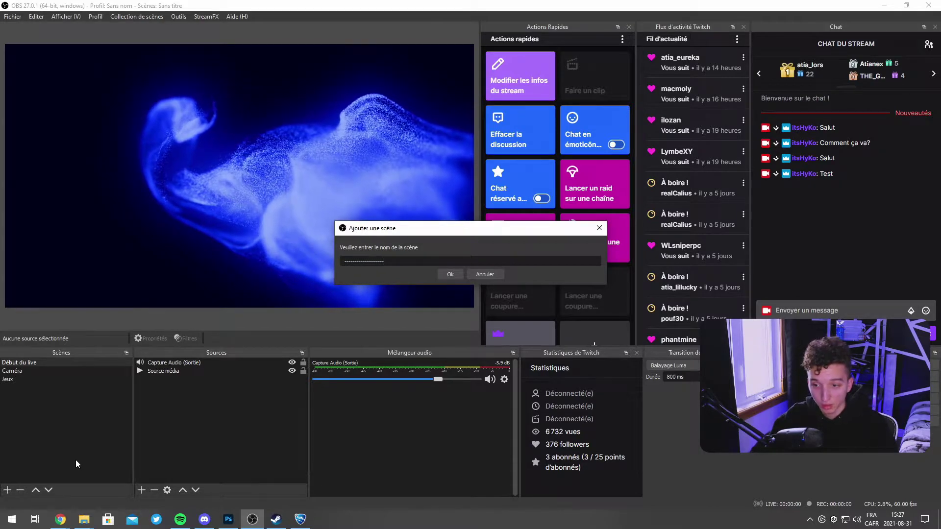
left_click(447, 275)
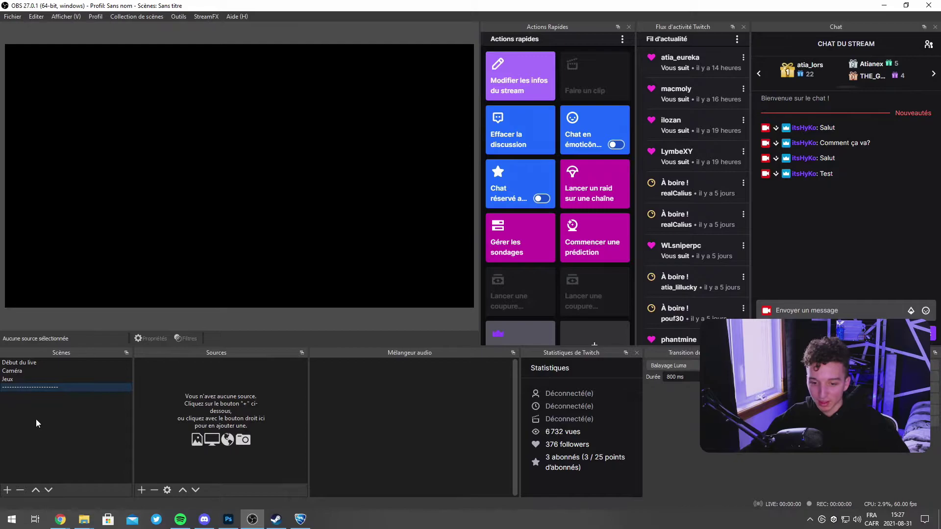
- Create a scene named "**Caméra" and add a Source NDI™ source to it
left_click(7, 490)
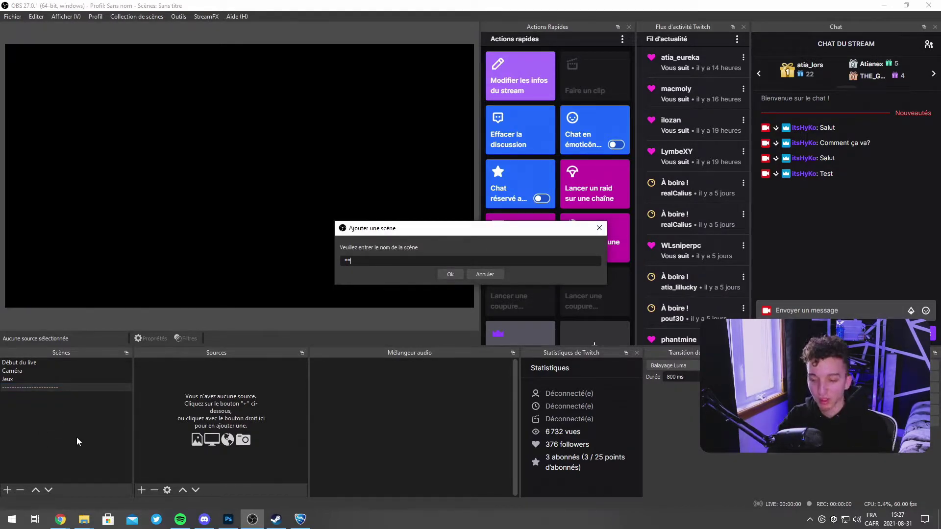
type("**Caméra")
key("Return")
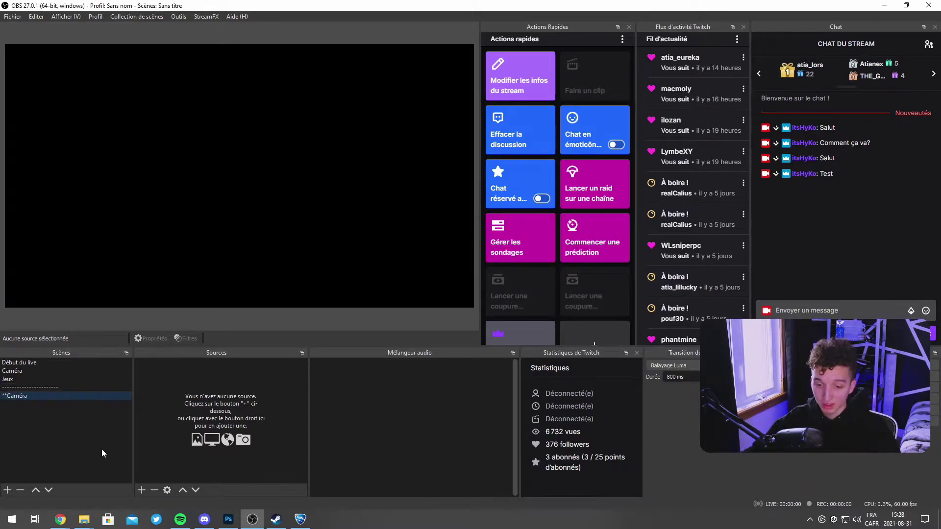
left_click(142, 490)
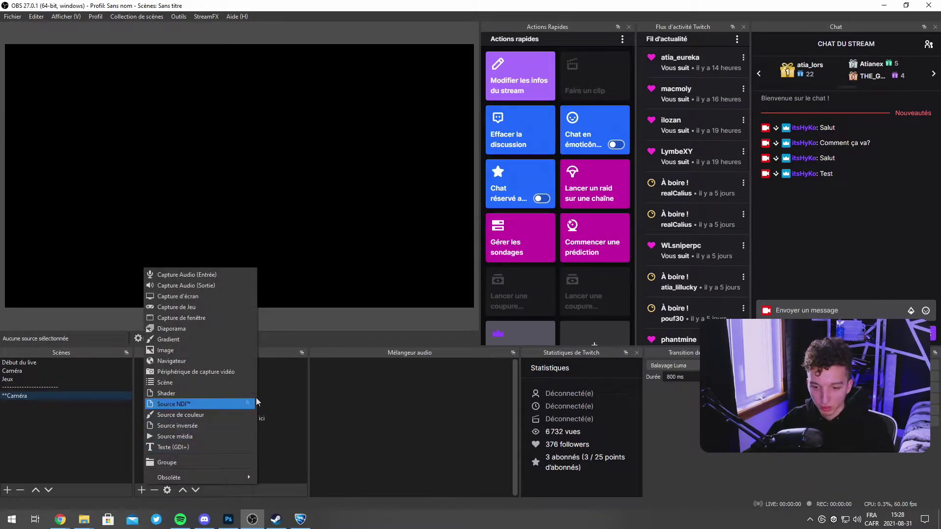
left_click(190, 404)
left_click(509, 325)
- Insert the existing **Caméra scene as a visible source in the Caméra scene
left_click(35, 371)
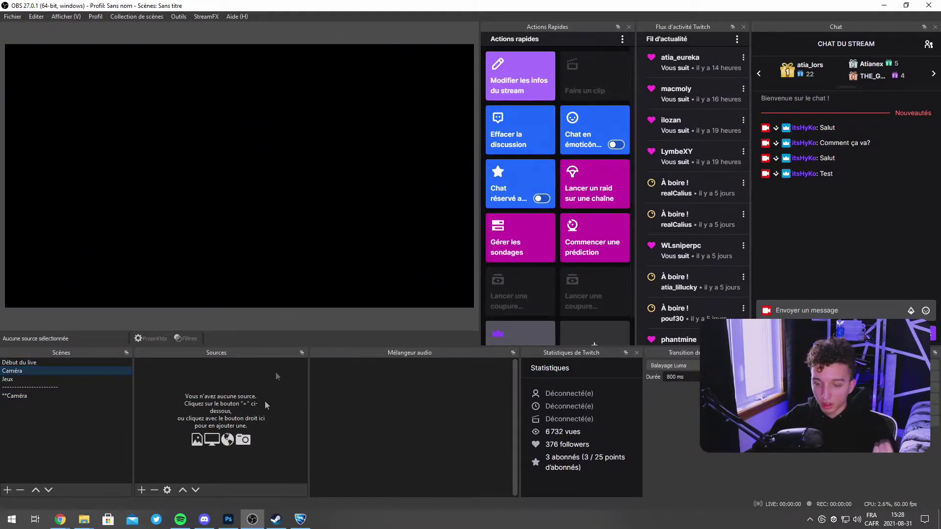
left_click(142, 489)
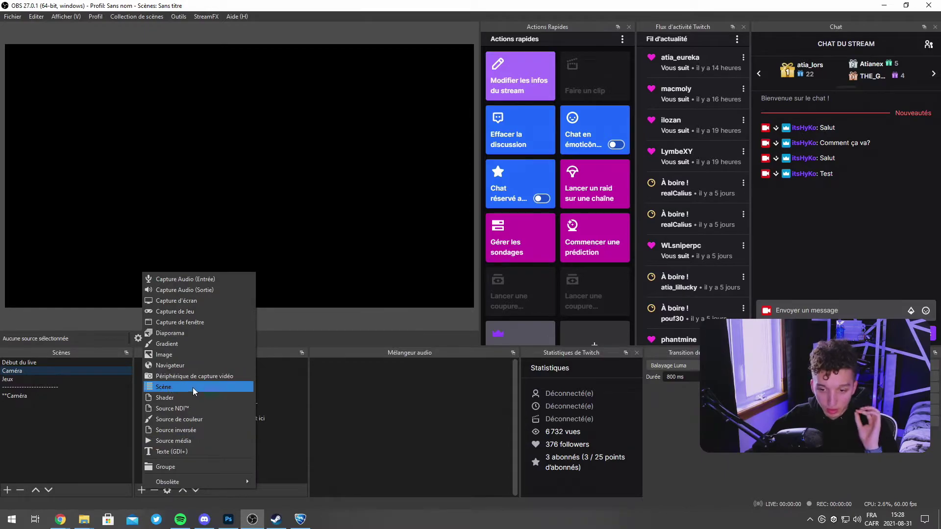
left_click(193, 387)
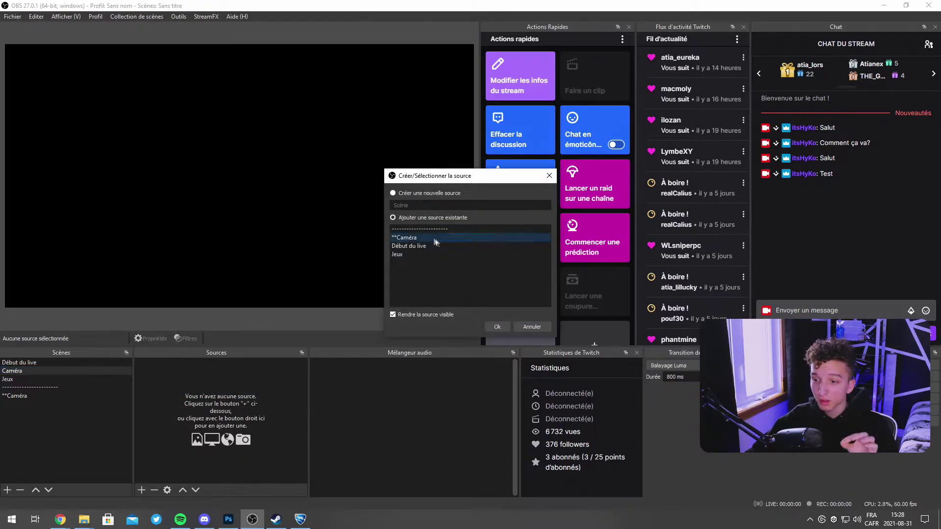
left_click(492, 324)
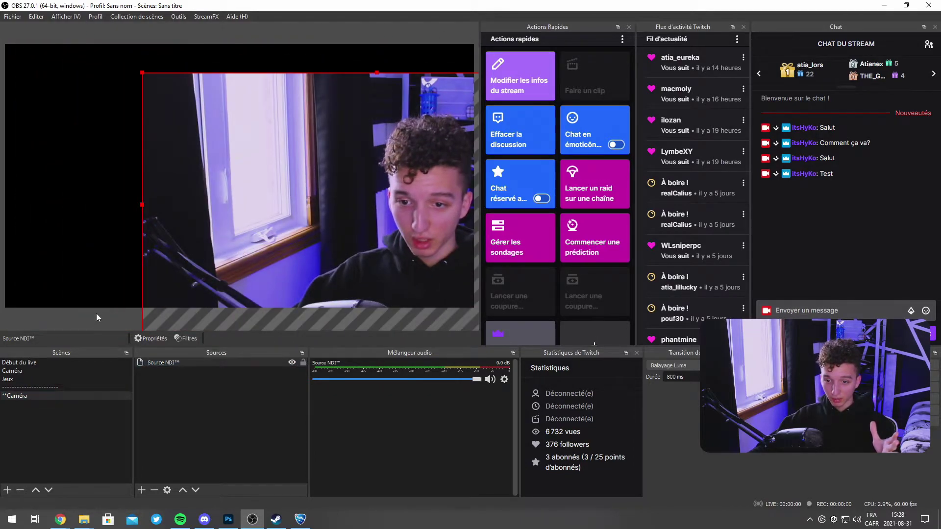
- Check the nested camera in the Caméra scene and realign the NDI source in **Caméra to fill the canvas
left_click(19, 371)
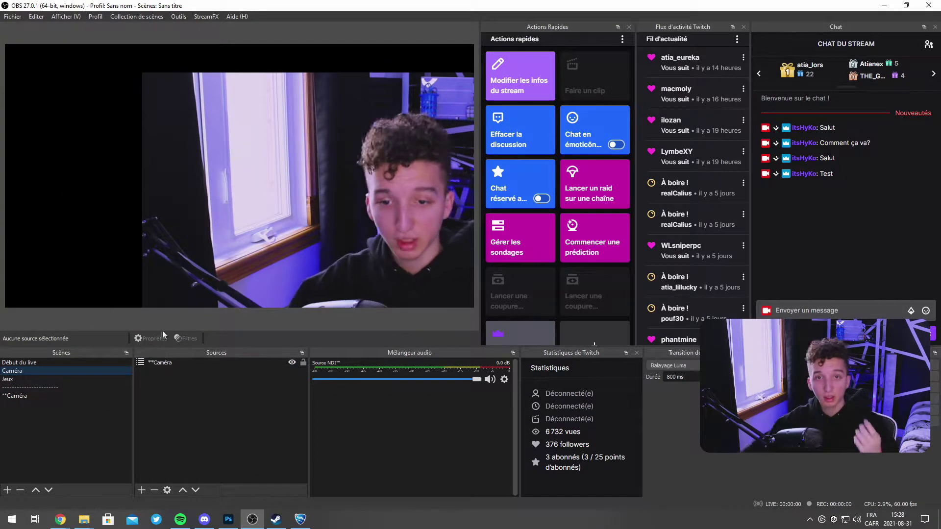
left_click(15, 395)
left_click(225, 64)
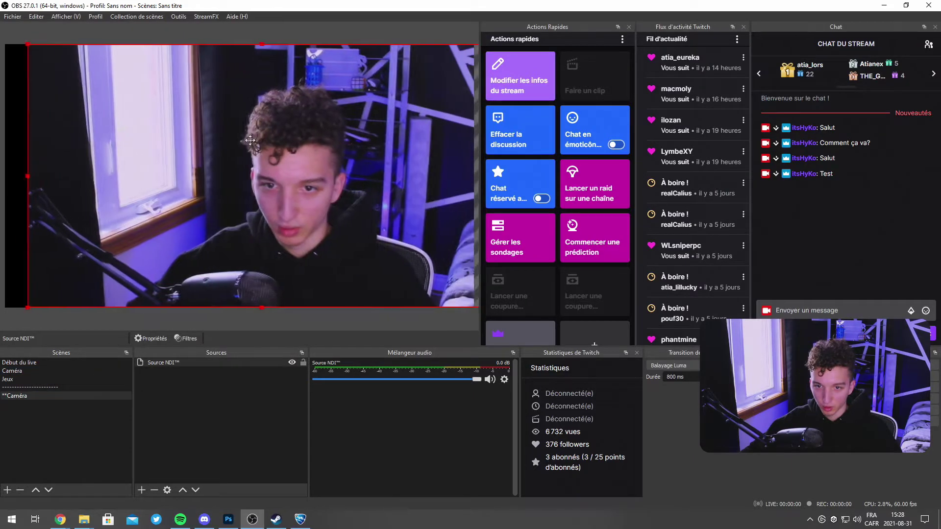
- Create a scene named "**Caméra+Overlay"
double_click(65, 451)
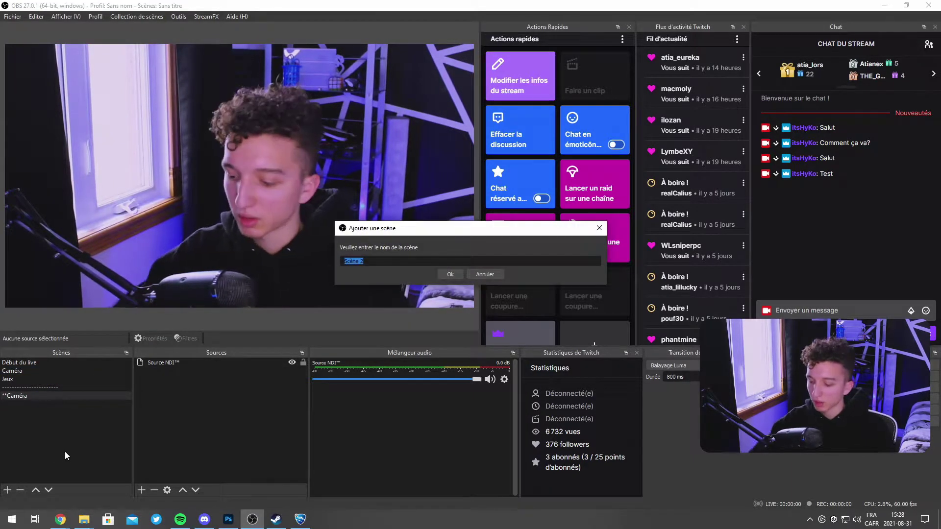
type("**")
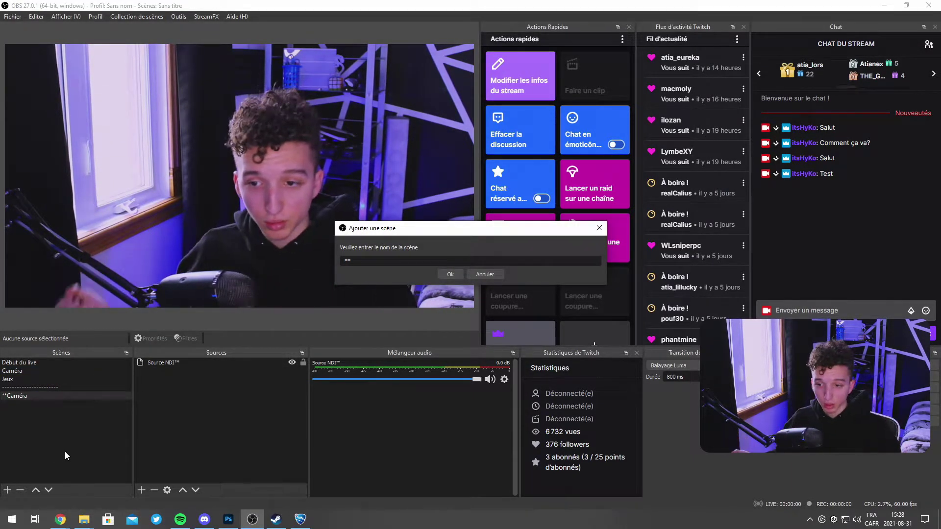
type("Caméra+Overlay")
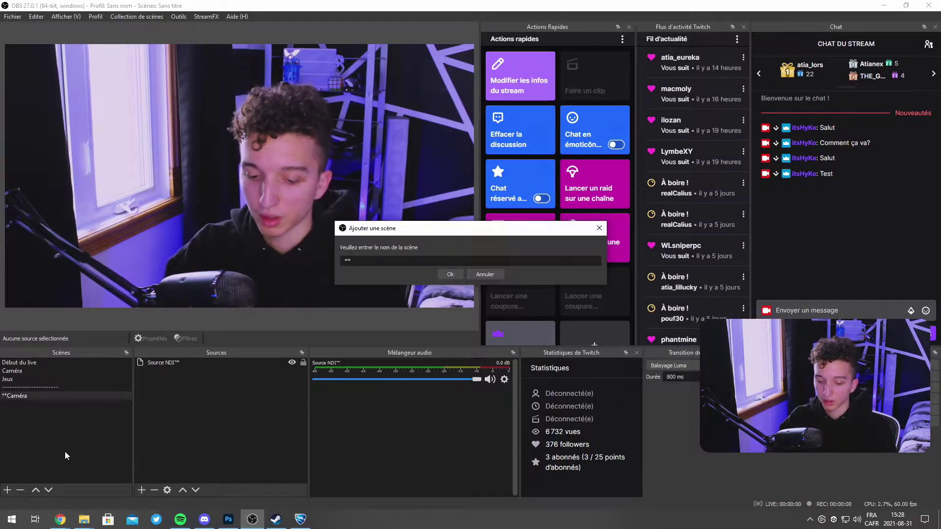
key("Return")
- Insert the **Caméra scene as a source in **Caméra+Overlay, scaled slightly smaller than the canvas and centered
left_click(141, 490)
left_click(187, 399)
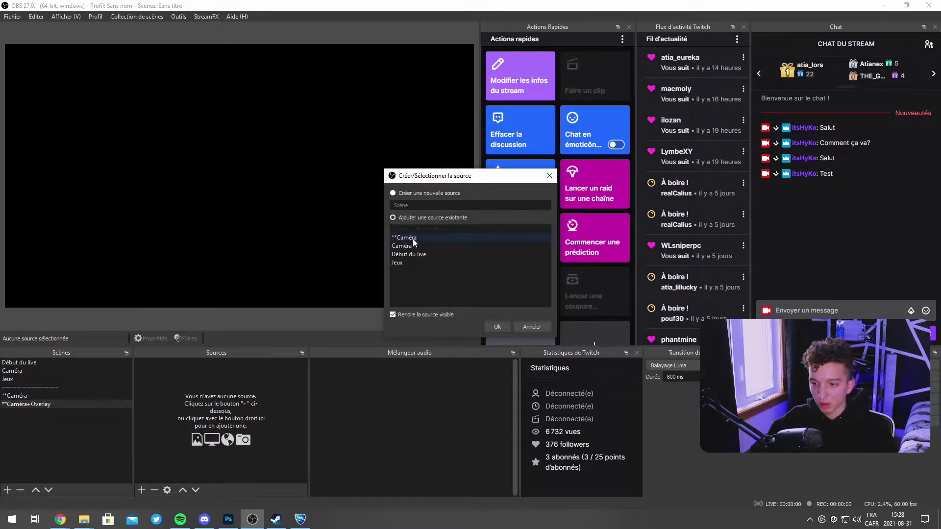
left_click(496, 327)
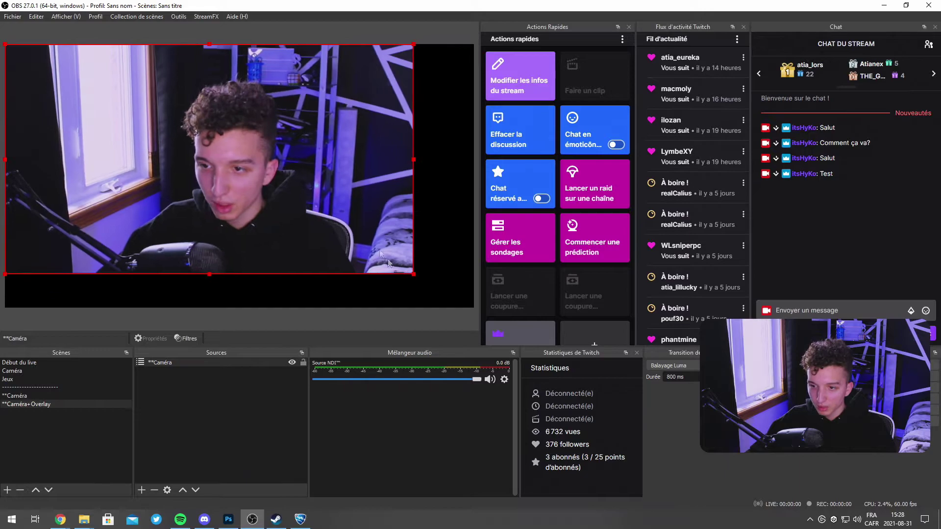
left_click_drag(309, 184, 339, 201)
left_click(341, 313)
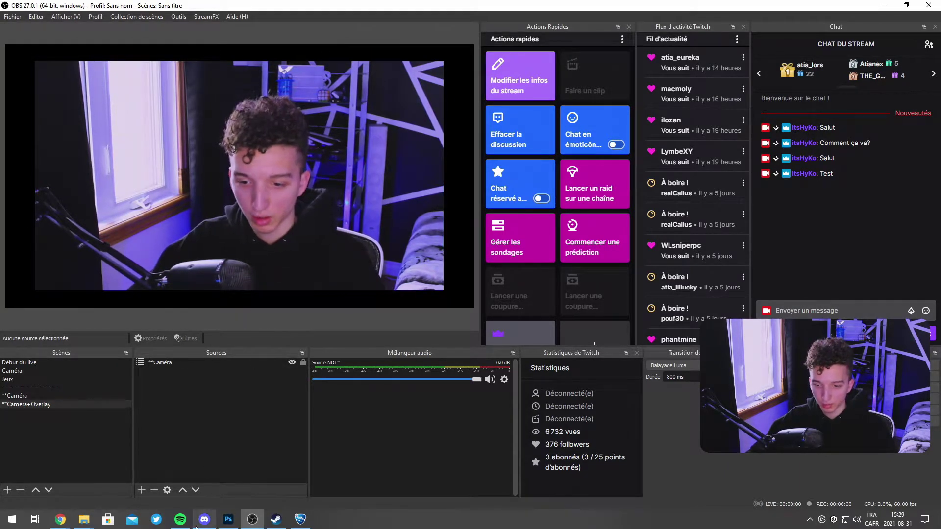
- Add the cam-overlay.png image above the camera and scale its frame to the camera's height from the upper-left corner
key("ctrl+v")
left_click_drag(143, 162, 141, 149)
left_click_drag(334, 245, 420, 291)
- Crop the right side of the **Caméra source to the edge of the overlay frame
left_click(438, 196)
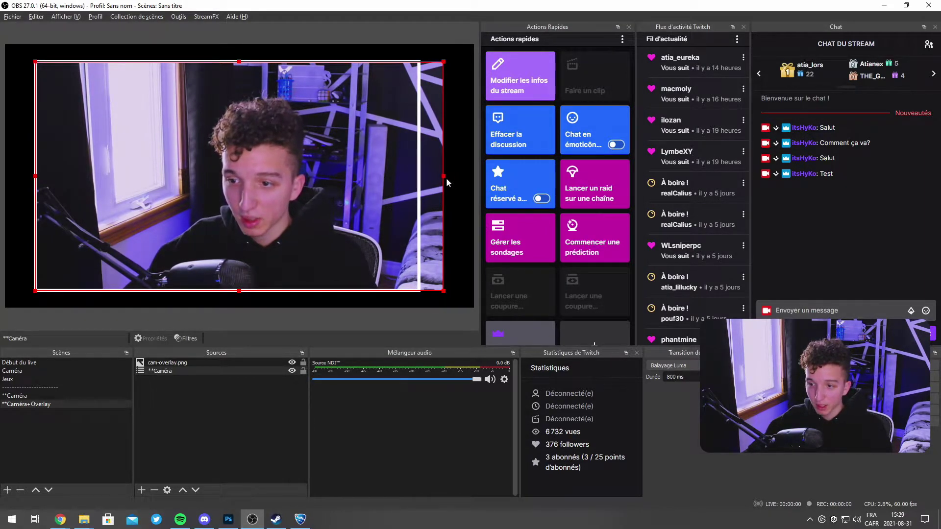
left_click_drag(438, 177, 424, 177)
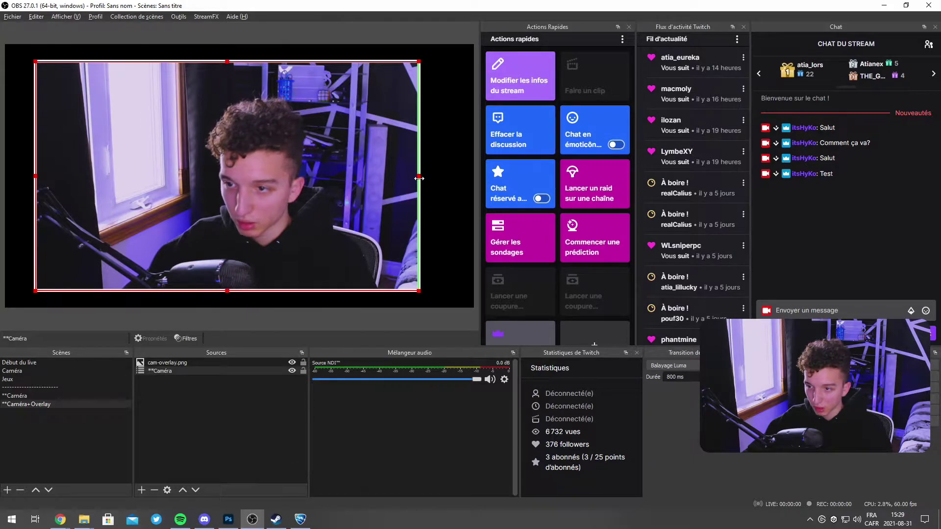
left_click(433, 321)
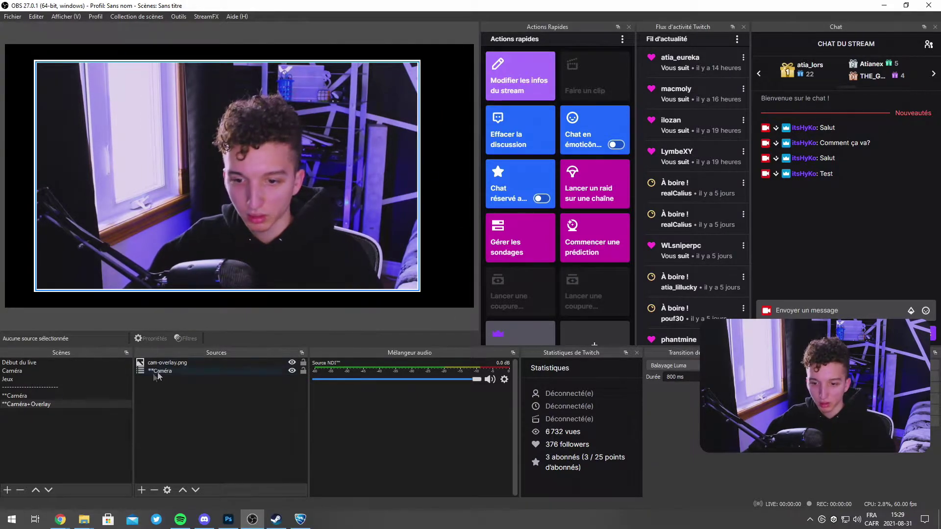
- Select cam-overlay.png and **Caméra together and shift both slightly right toward the middle of the canvas
left_click(167, 362)
left_click_drag(183, 196, 195, 196)
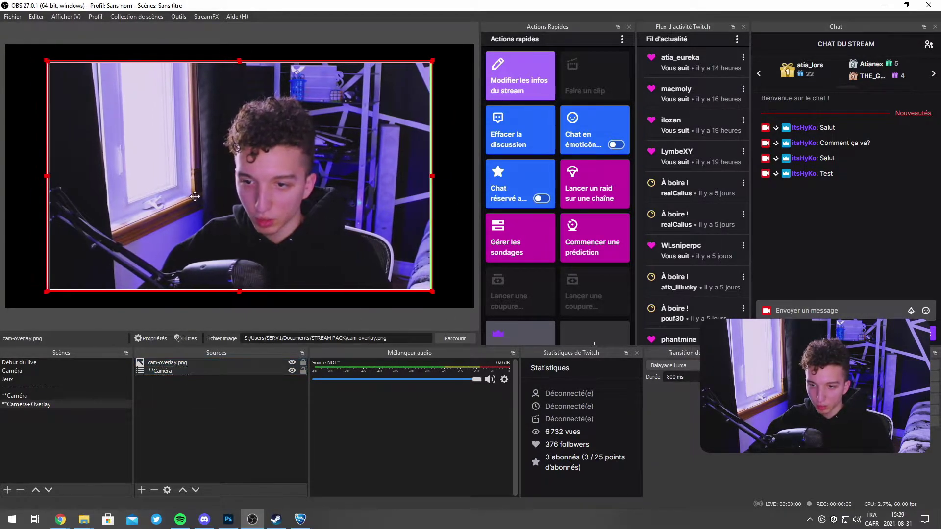
left_click(411, 326)
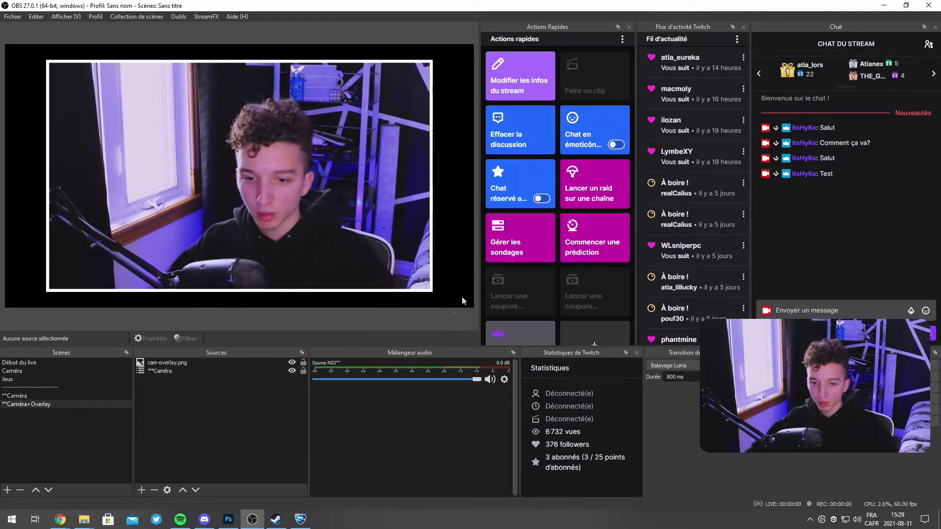
- Insert the existing **Caméra+Overlay scene as a source above the game capture in the Jeux scene
left_click(20, 379)
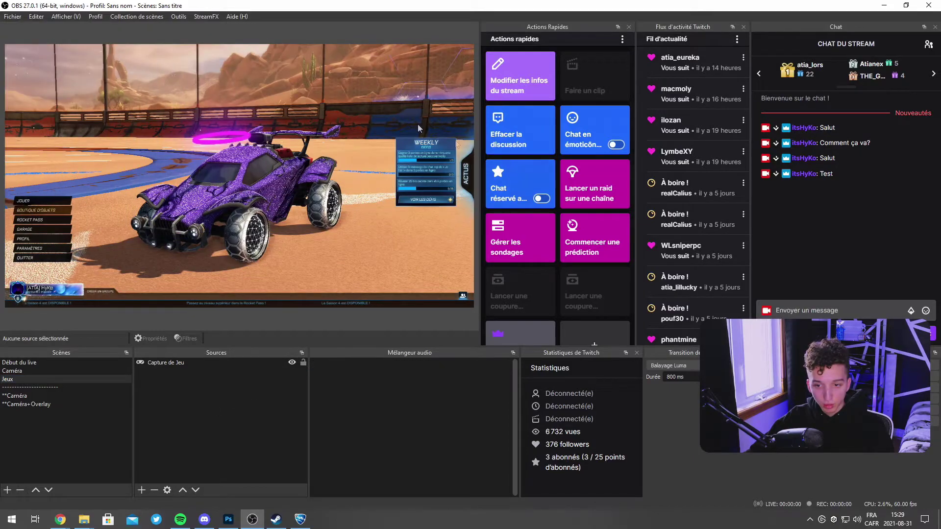
left_click(141, 490)
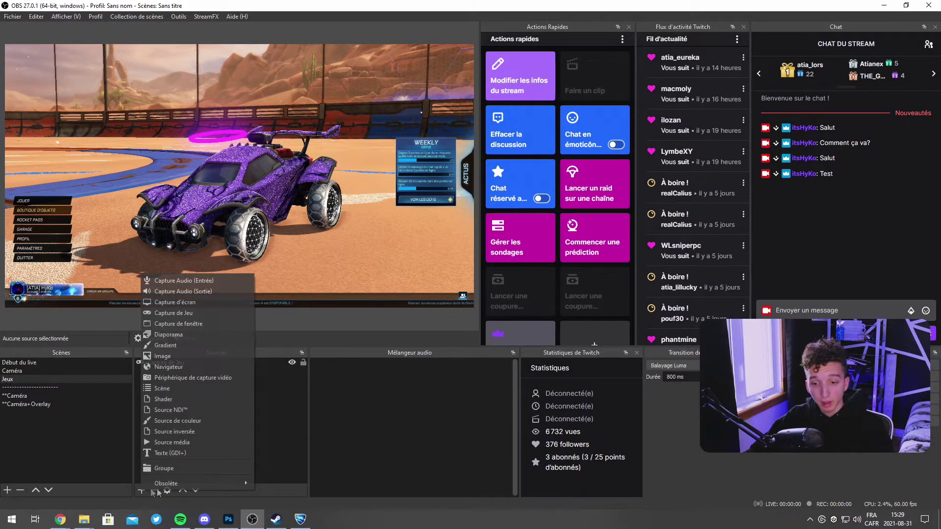
left_click(168, 389)
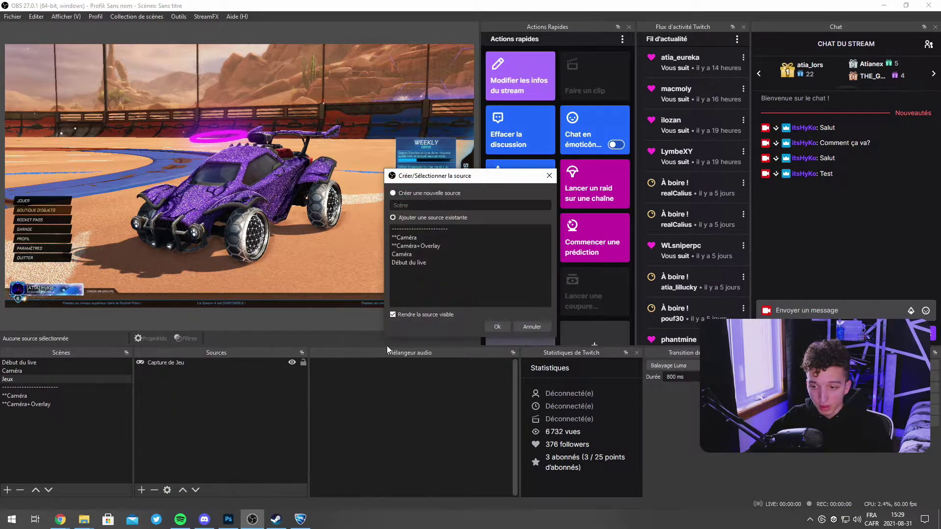
left_click(451, 245)
double_click(455, 248)
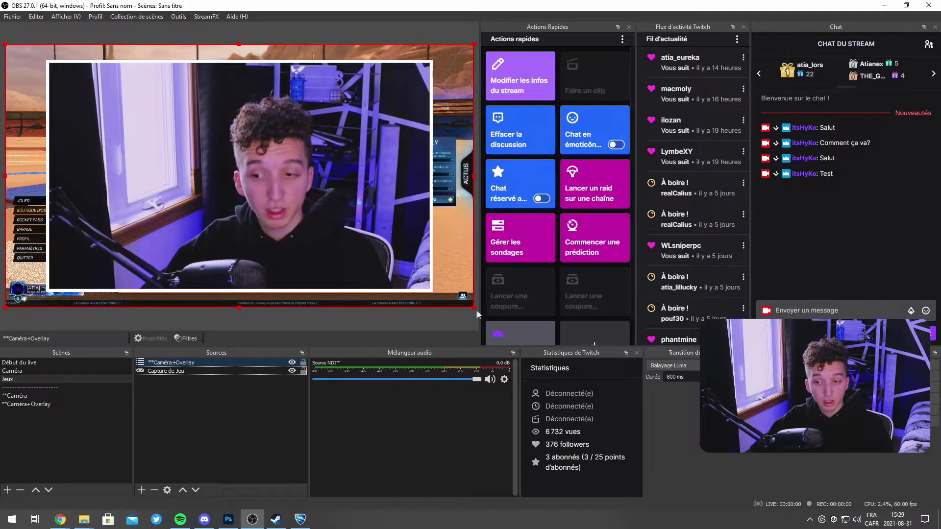
- Shrink the framed camera to about a quarter of the canvas width and place it just above the game's menu at the left edge
left_click_drag(475, 315, 117, 142)
left_click_drag(62, 81, 77, 149)
left_click_drag(137, 196, 128, 194)
left_click(190, 323)
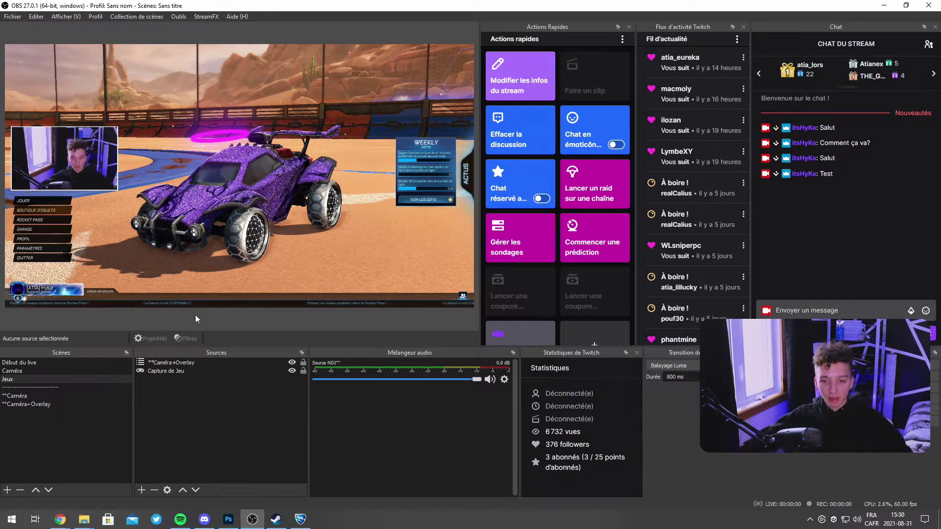
- Add an "Appliquer un LUT" effect filter to the Source NDI™ source in the **Caméra scene, keeping the default filter name
left_click(52, 396)
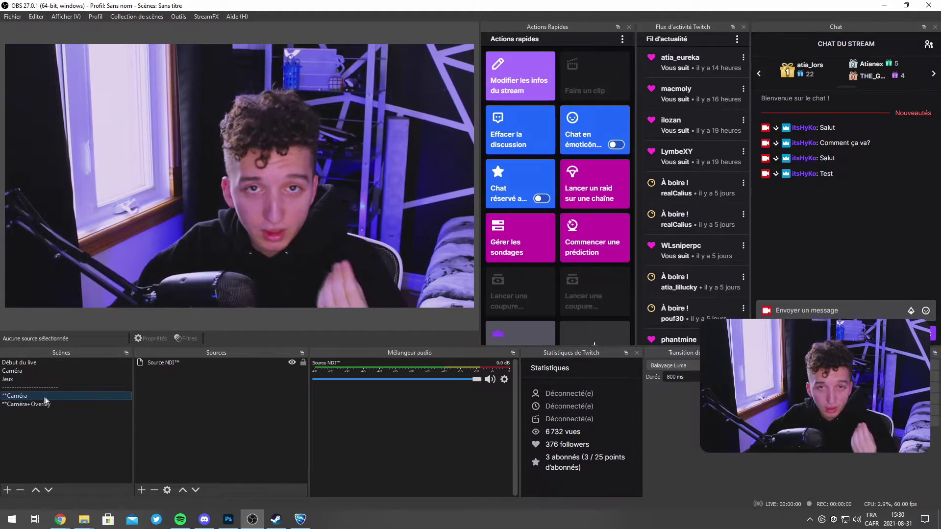
left_click(163, 362)
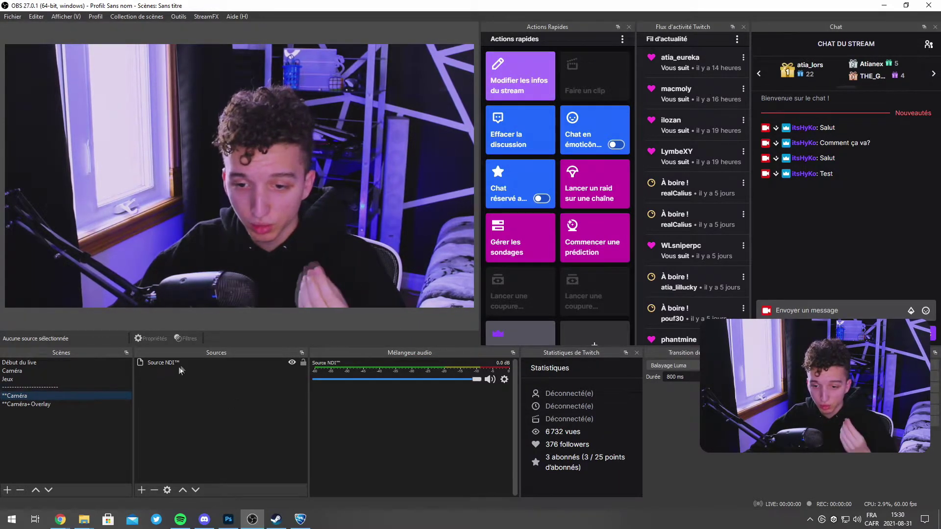
left_click(186, 338)
left_click_drag(456, 80, 675, 49)
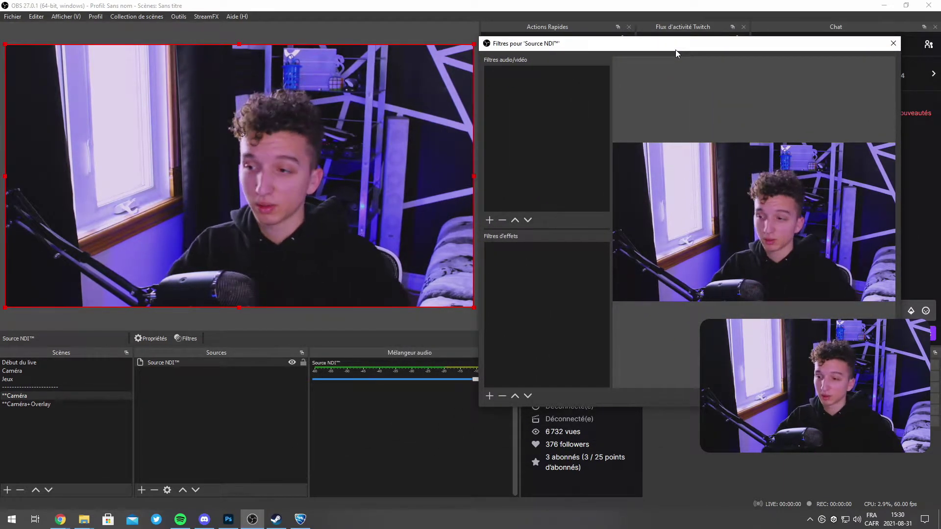
left_click(489, 396)
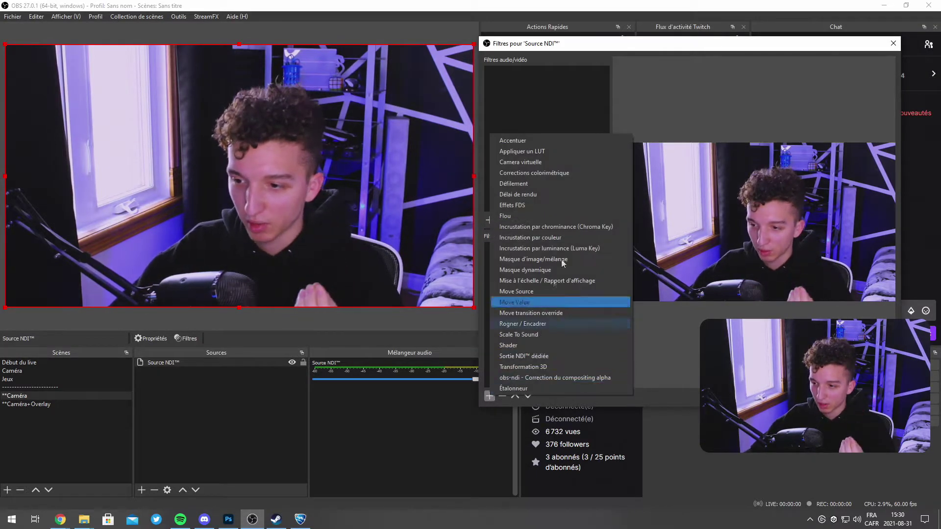
left_click(553, 151)
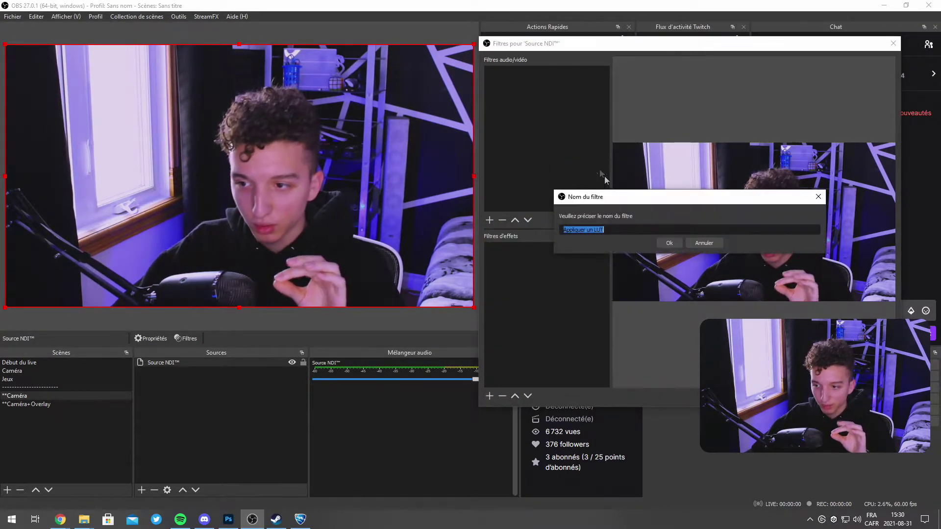
left_click(667, 240)
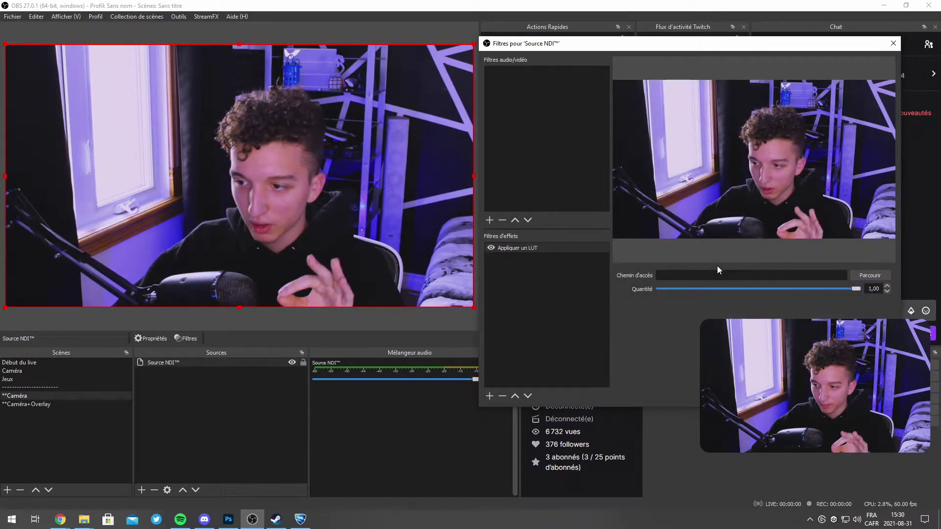
- Load the HyKo_Acevdeo.png file from the LUTs folder into the "Appliquer un LUT" filter
left_click(869, 274)
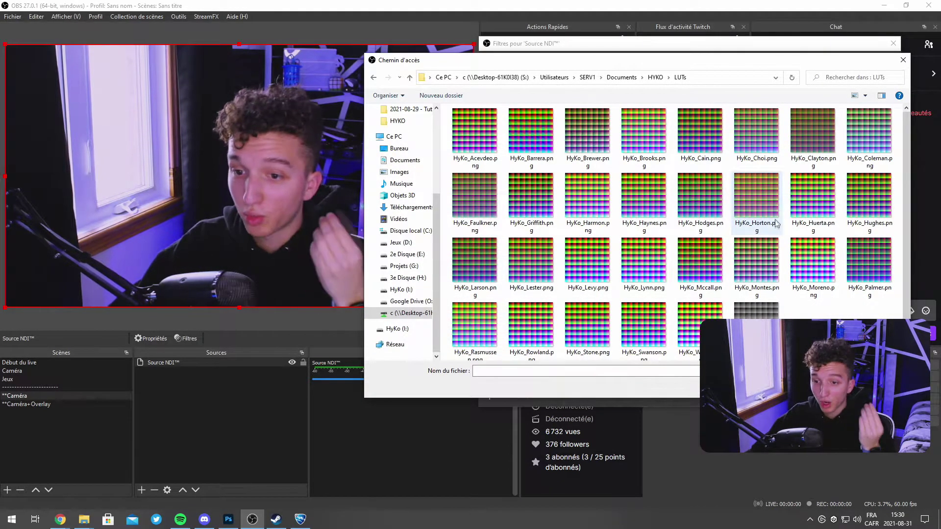
left_click(474, 135)
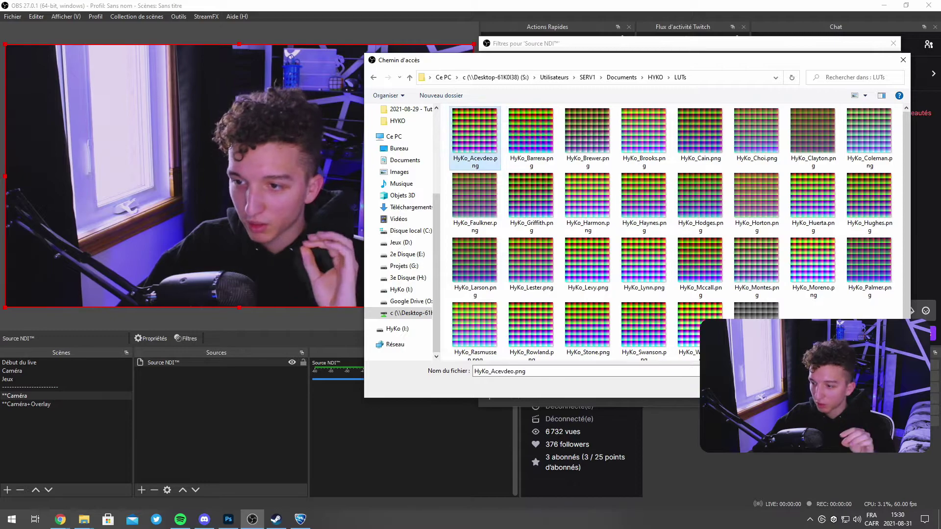
key("Return")
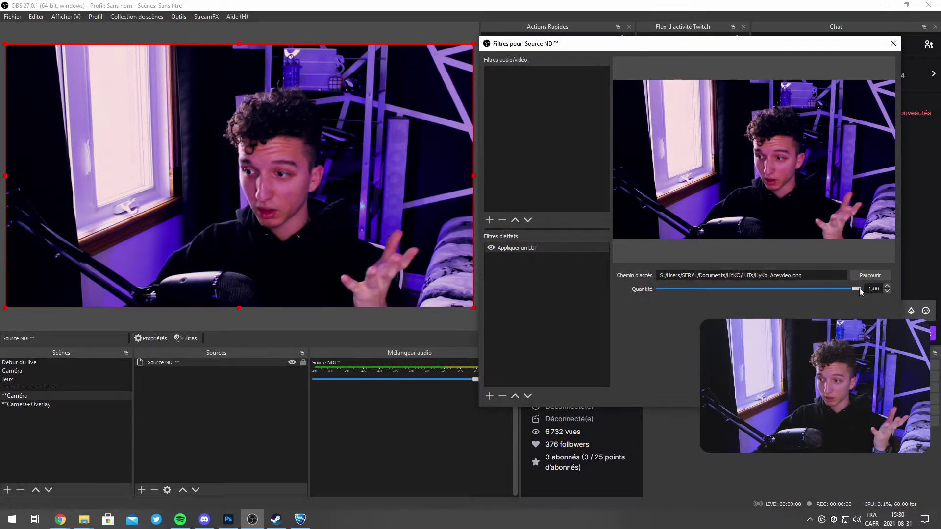
- Compare the camera image with the LUT filter off and on, and lower the filter's amount to 0,39
left_click(491, 247)
left_click(491, 247)
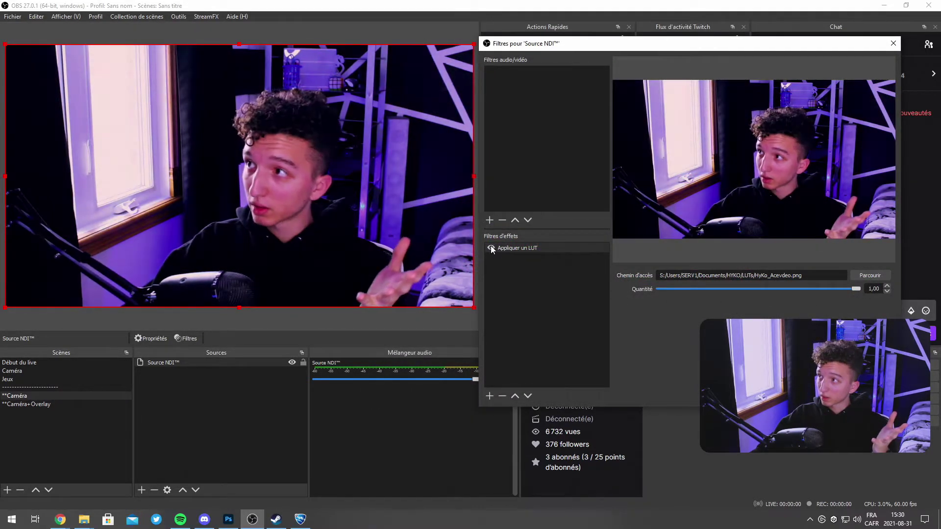
left_click(491, 247)
left_click(490, 248)
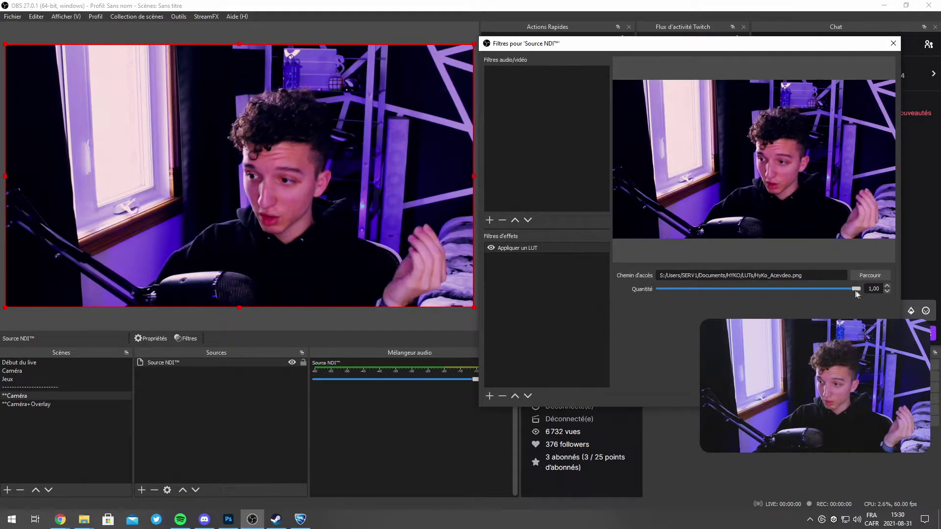
left_click_drag(855, 288, 734, 319)
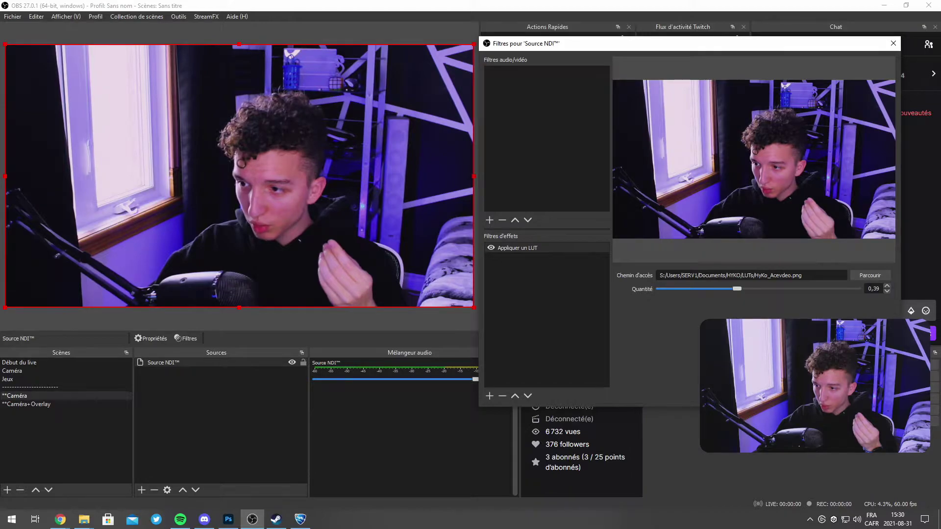
- Add a second "Appliquer un LUT" filter using HyKo_Faulkner.png and set its amount to 0,45
left_click(490, 395)
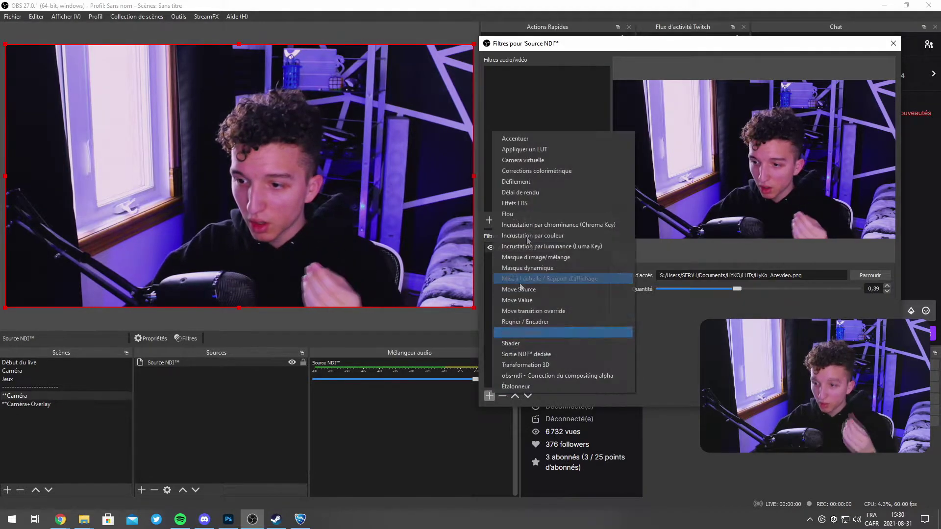
left_click(556, 150)
key("Return")
left_click(863, 272)
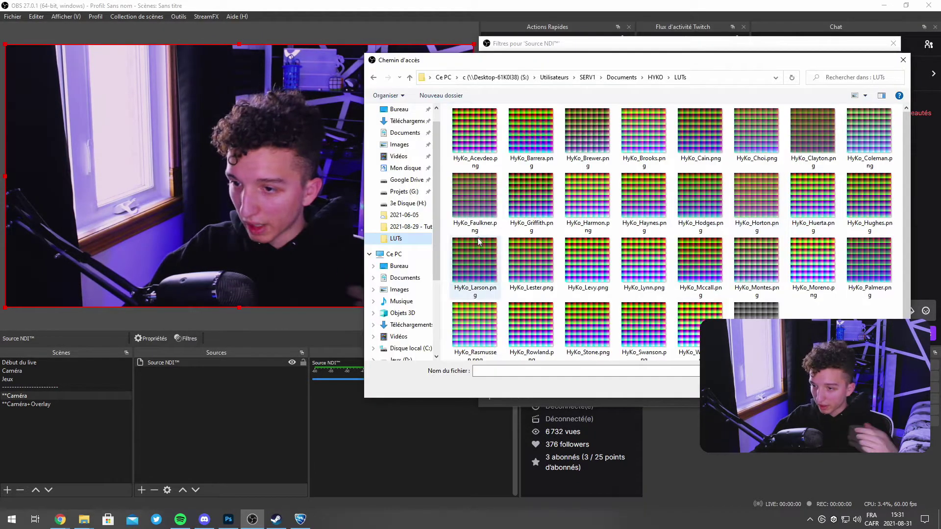
left_click(828, 387)
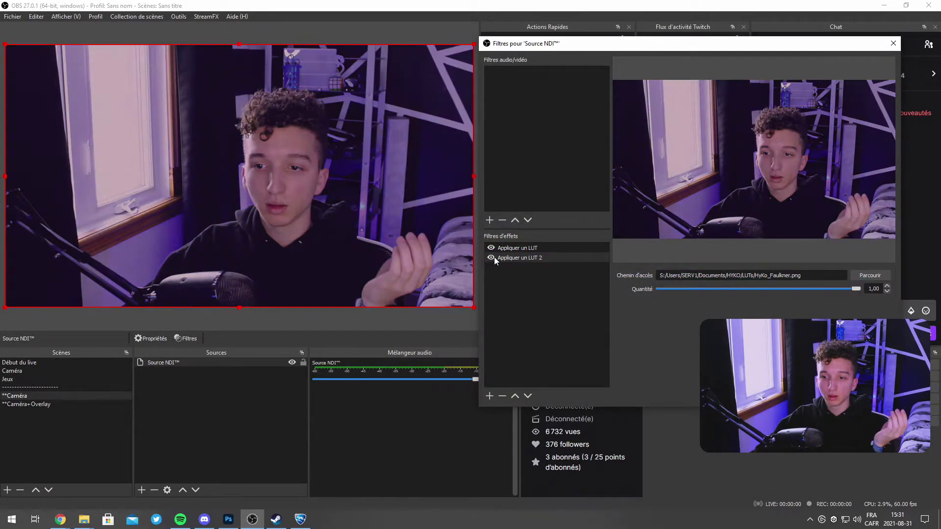
left_click_drag(657, 289, 748, 305)
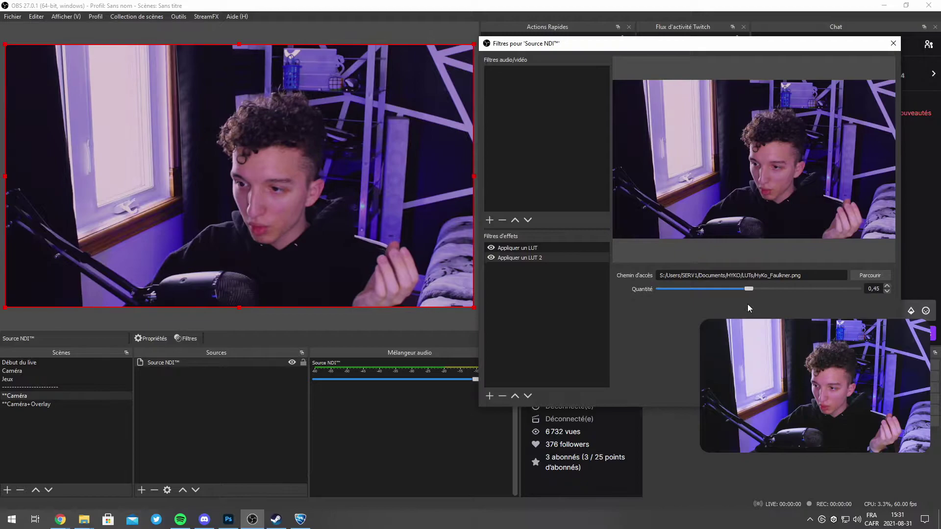
left_click(583, 309)
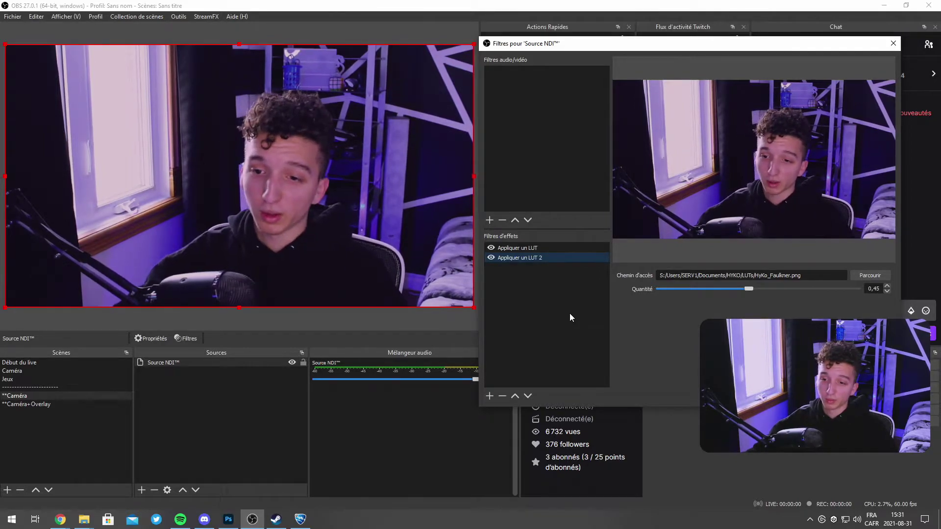
- Add a "Corrections colorimétrique" effect filter with the default name, setting saturation to 0,20 and gamma to -0,14
left_click(490, 396)
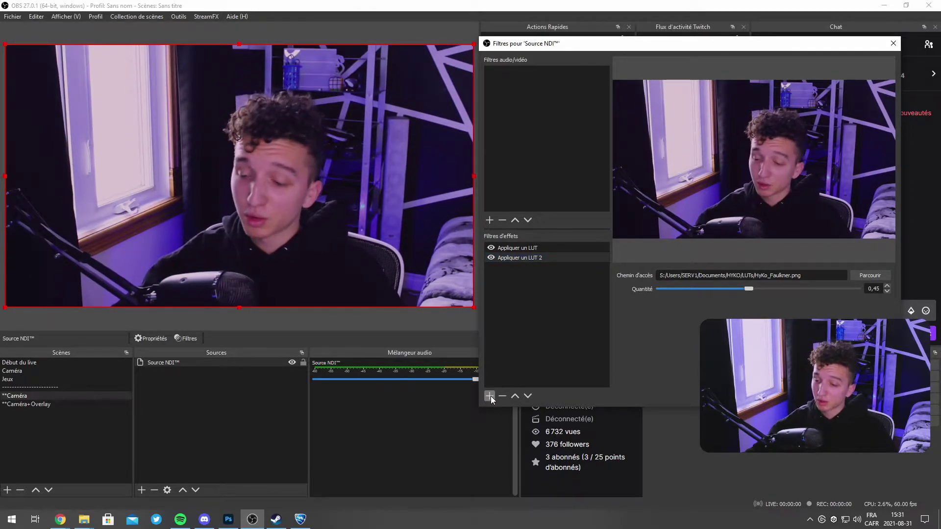
left_click(489, 396)
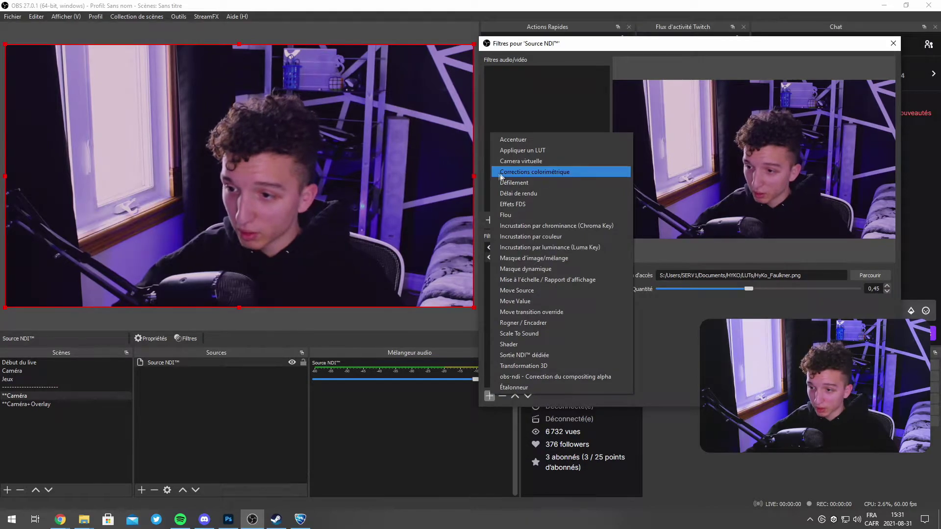
left_click(534, 175)
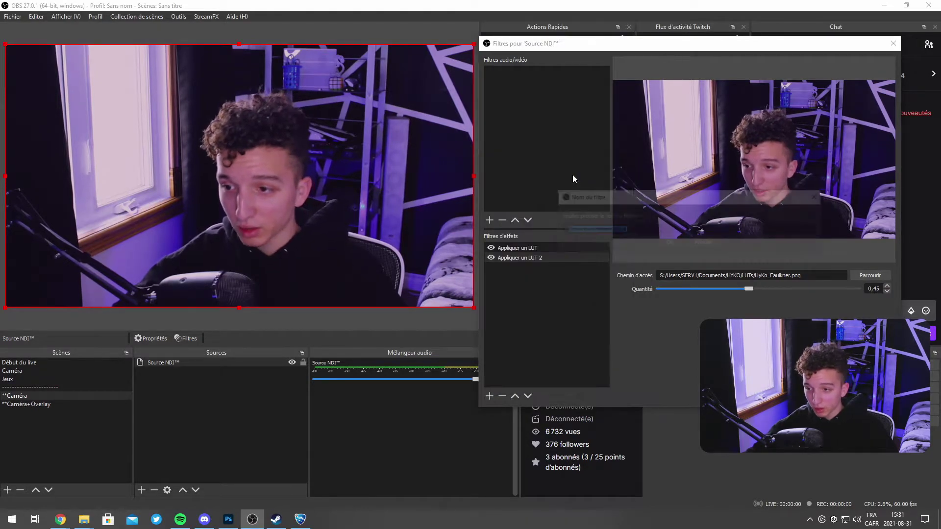
left_click(670, 243)
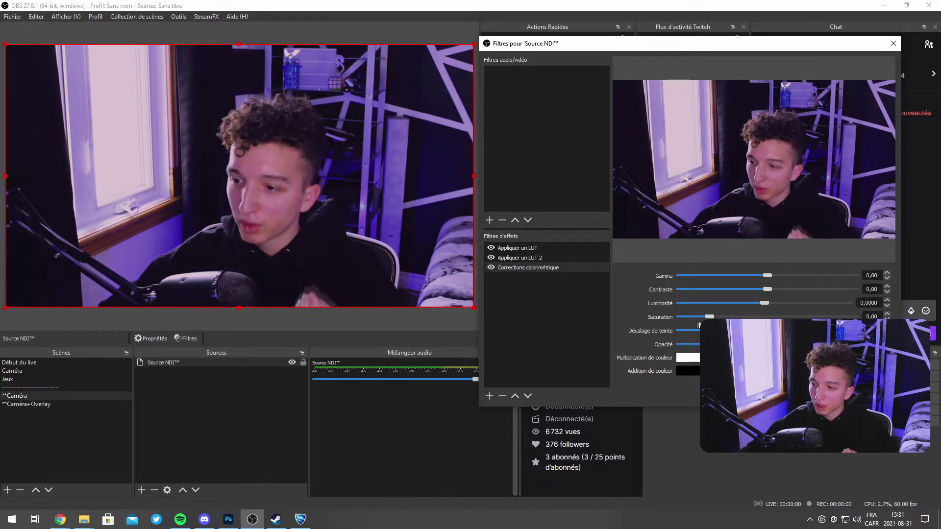
left_click_drag(709, 317, 736, 317)
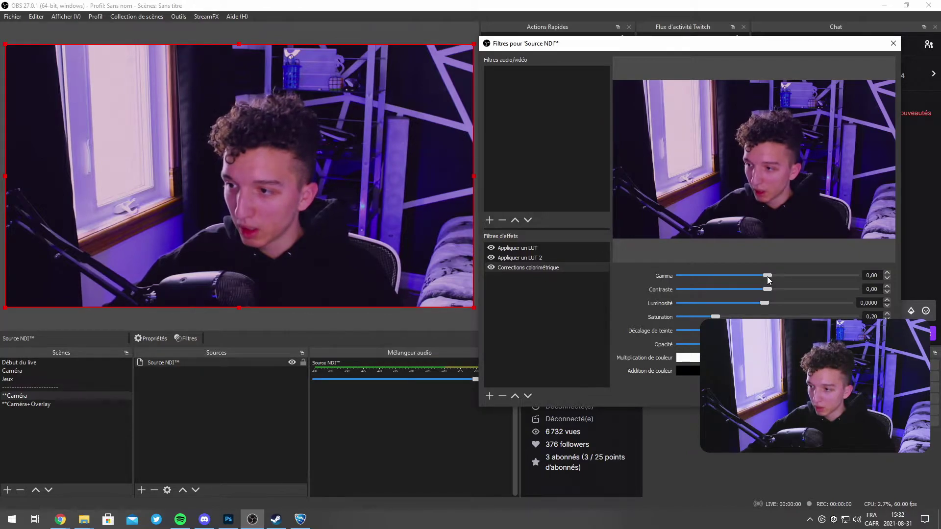
mouse_move(767, 277)
left_mouse_down()
mouse_move(751, 277)
mouse_move(764, 283)
left_mouse_up()
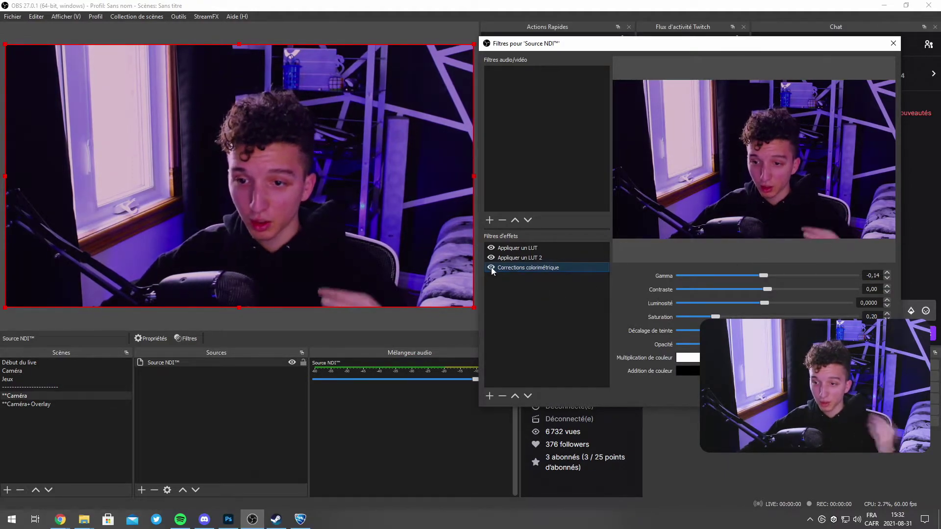
- Turn the effect filters off and back on to compare the camera image, and close the filters window
left_click(490, 247)
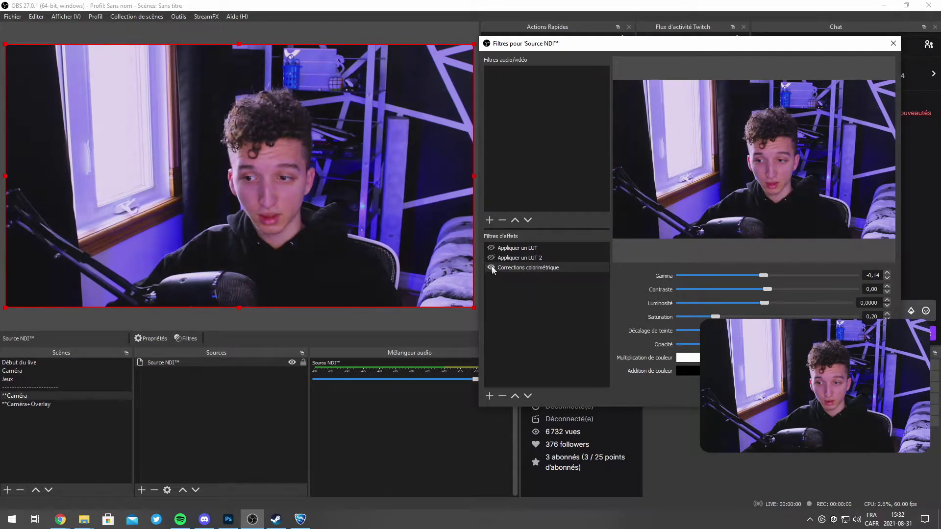
left_click(490, 258)
left_click(490, 258)
left_click(490, 248)
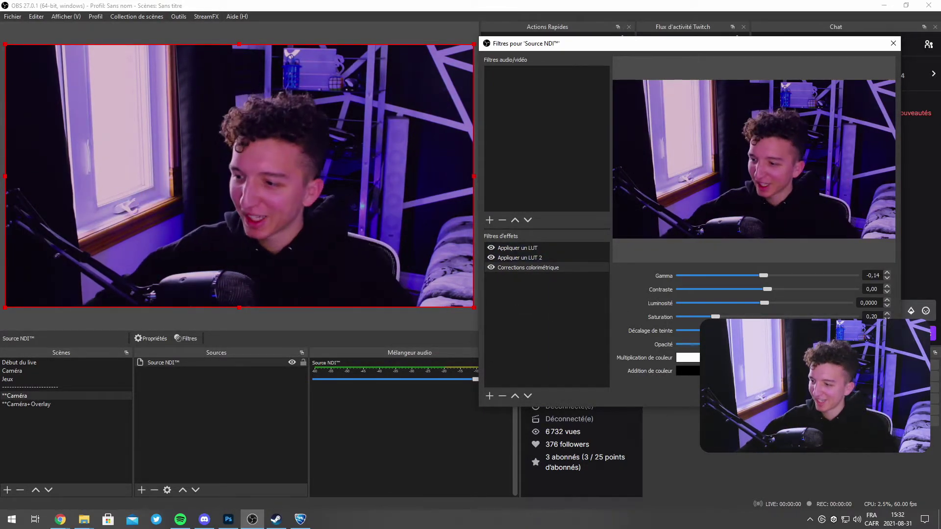
key("Escape")
left_click(450, 321)
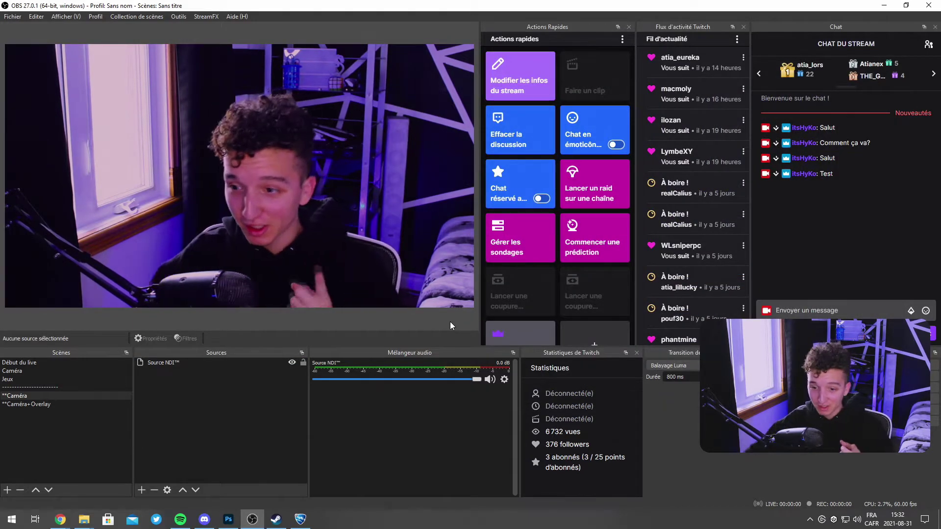
- Check the filtered camera in the **Caméra+Overlay, Jeux and Caméra scenes
left_click(49, 404)
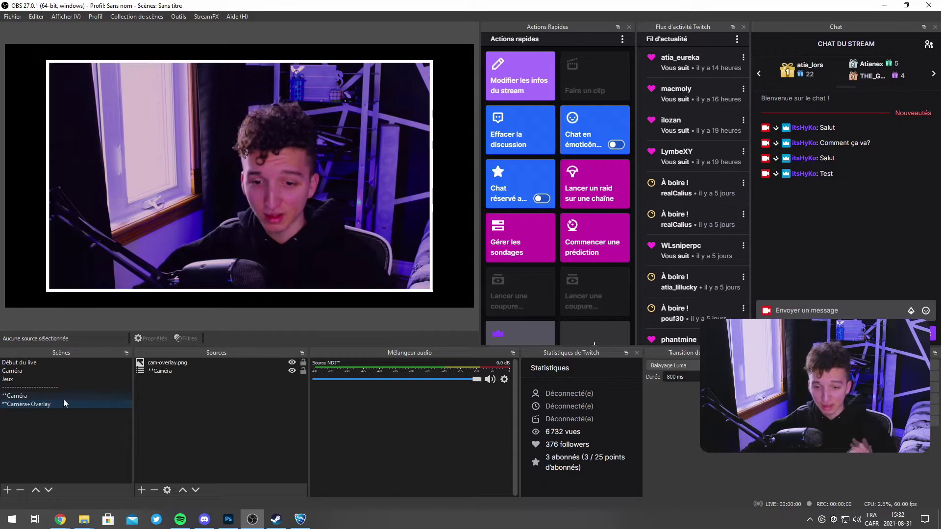
left_click(28, 379)
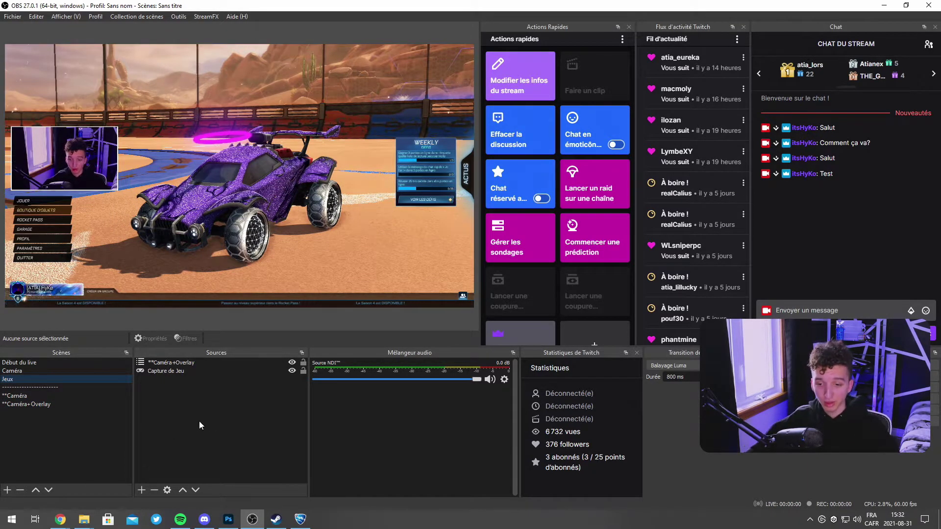
left_click(59, 371)
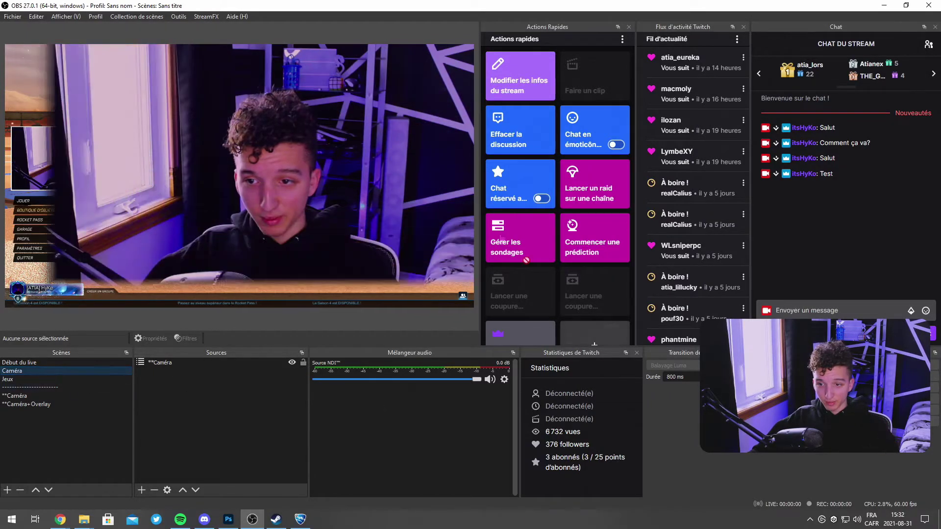
left_click(168, 363)
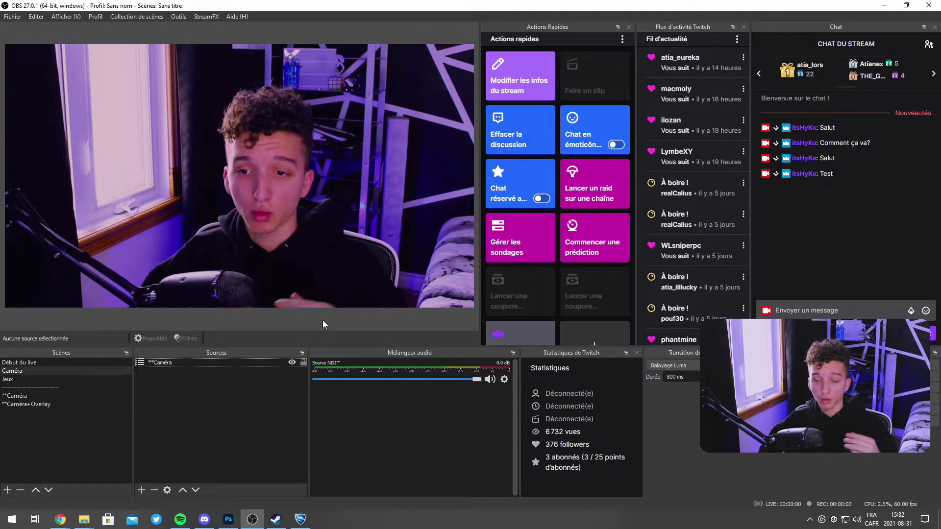
- Send the test message "cfbsahjjf" in the stream chat and leave no source selected on the canvas
left_click(841, 304)
type("cfbsahjjf")
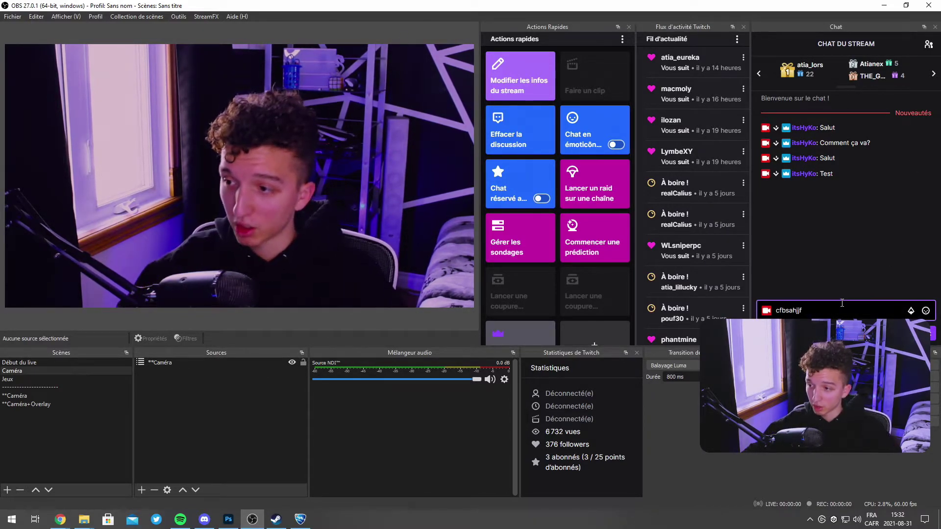
key("Return")
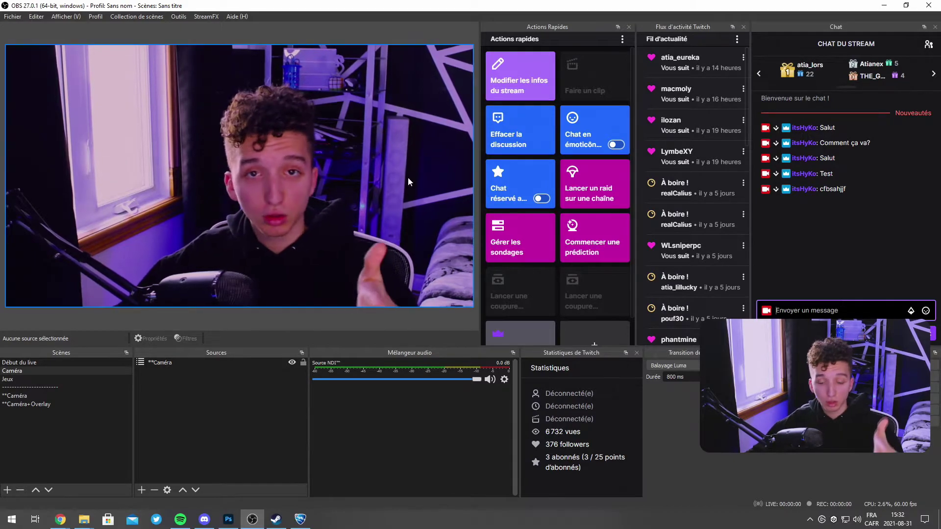
left_click(260, 293)
left_click(306, 329)
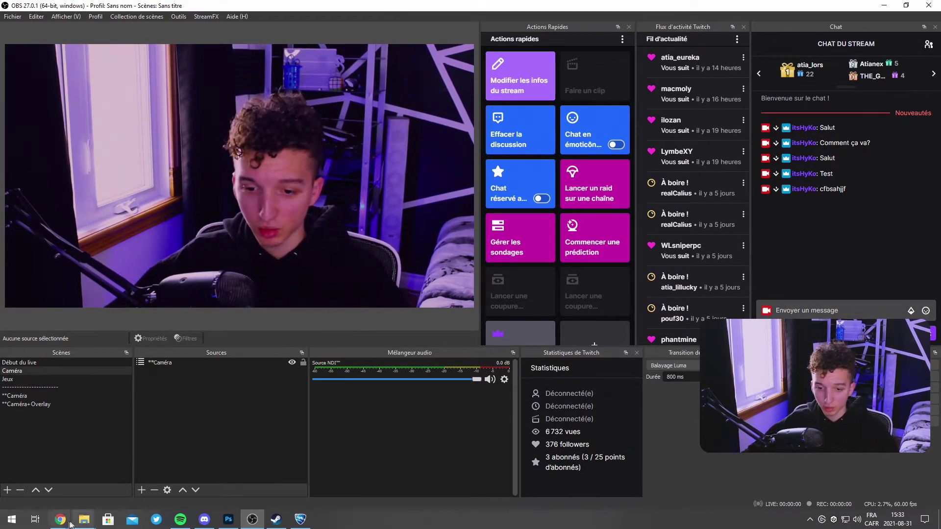
- Switch to StreamElements in the browser and create a blank overlay from Mes Overlays, keeping the default resolution
mouse_move(61, 523)
left_click(51, 477)
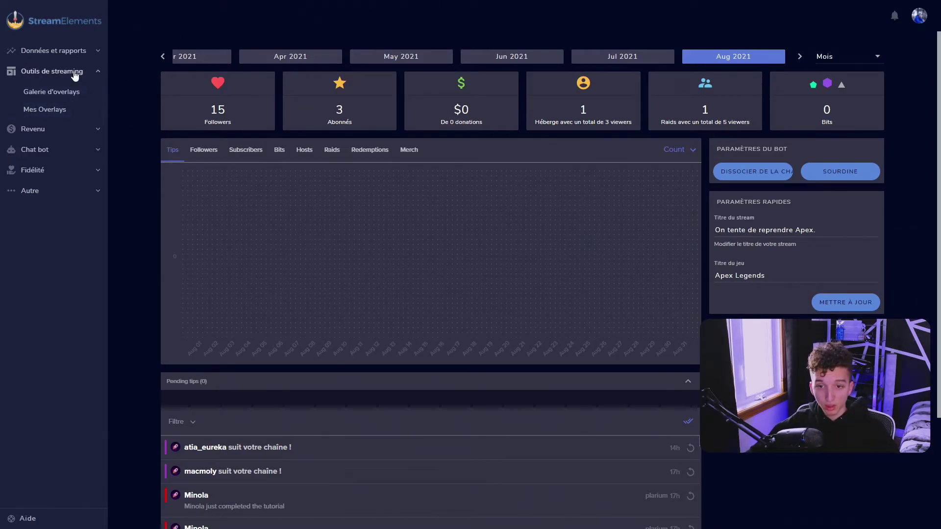
left_click(63, 110)
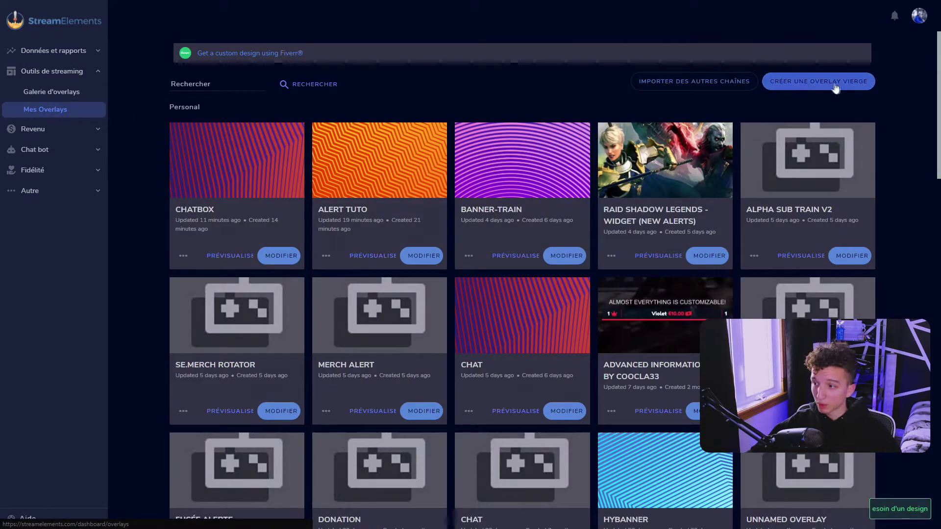
left_click(828, 82)
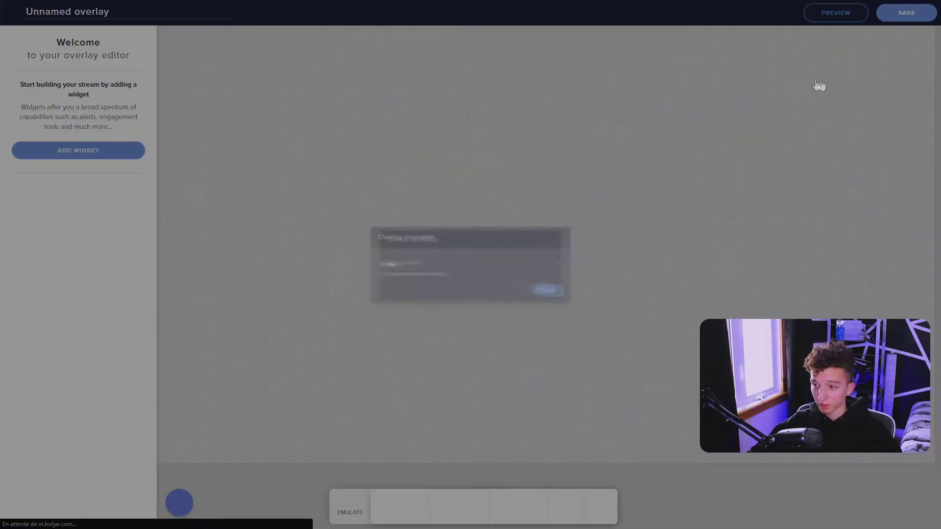
left_click(583, 301)
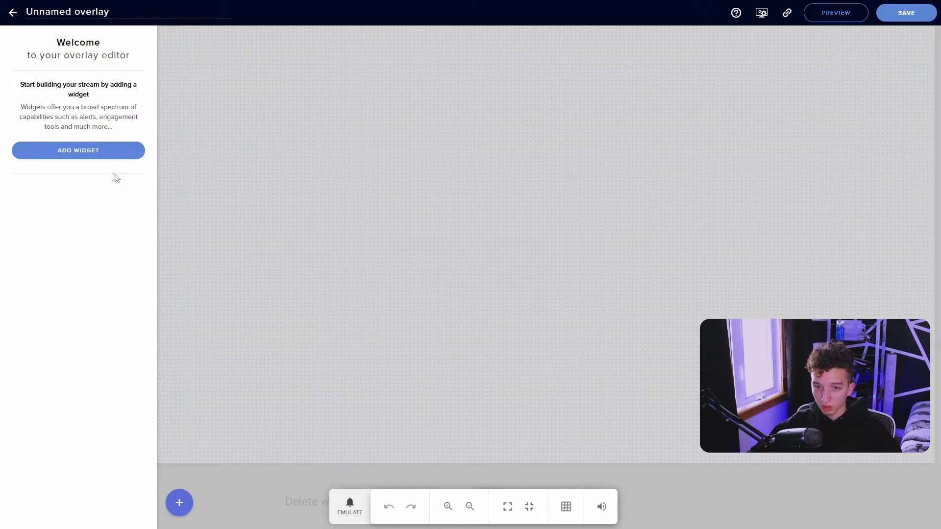
- Add the "Your stream's chat" widget to the overlay and enlarge it to about two thirds of the canvas height
left_click(90, 152)
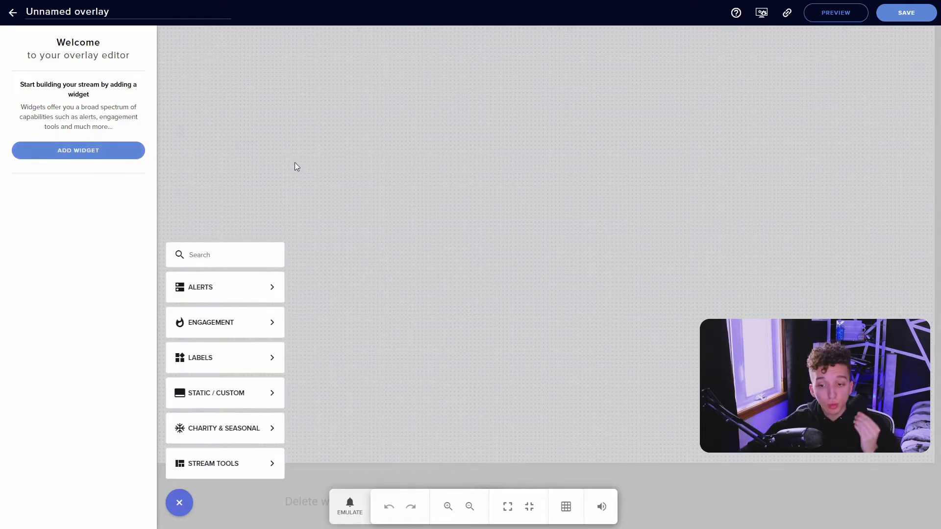
mouse_move(224, 478)
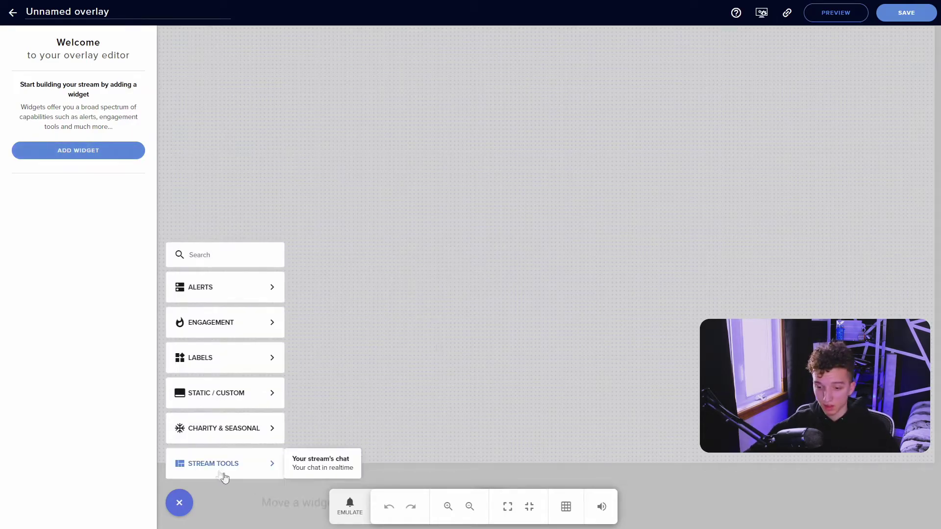
left_click(326, 464)
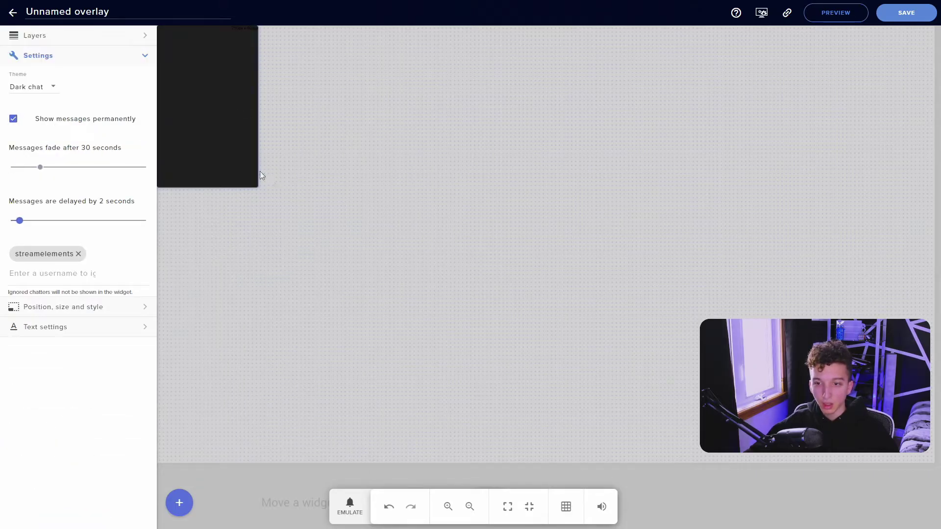
left_click_drag(255, 187, 330, 327)
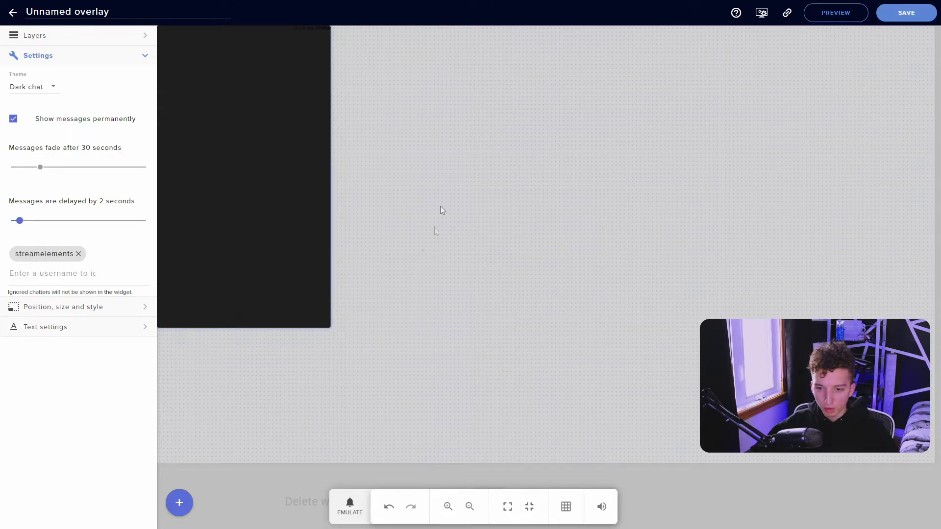
- Try the White chat theme on the chat widget and return it to Dark chat
left_click(37, 89)
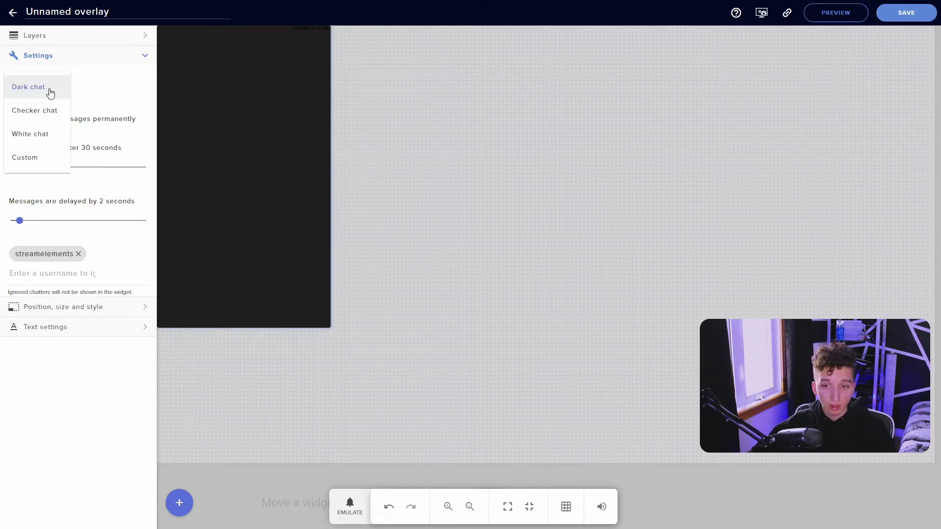
left_click(46, 136)
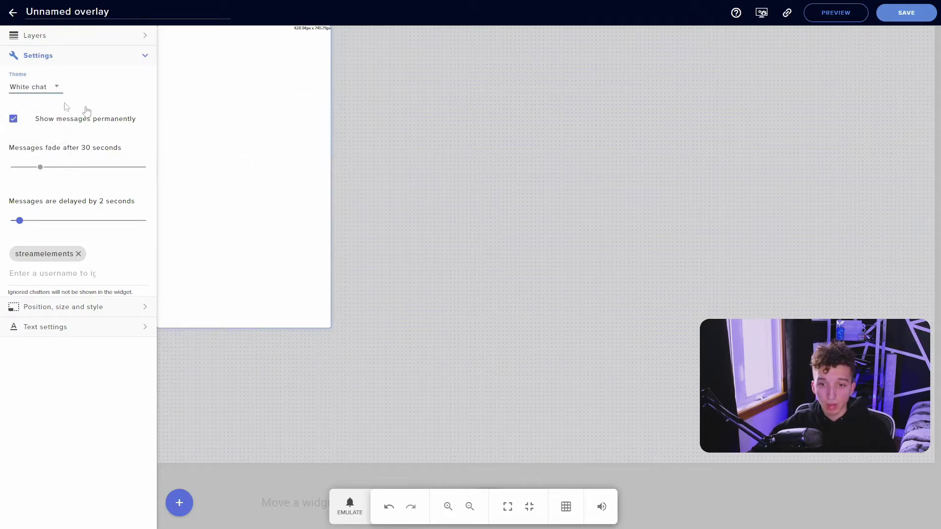
left_click(44, 96)
left_click(28, 41)
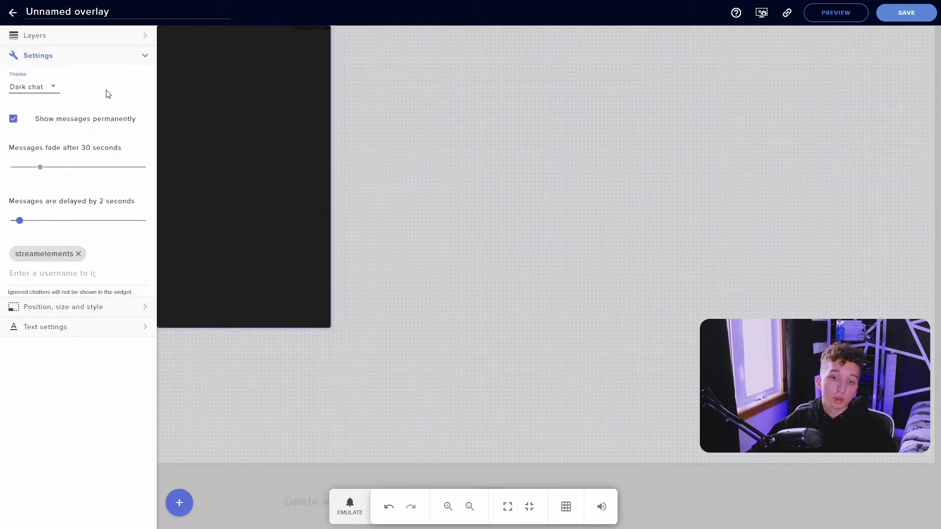
- Set the chat widget's theme to Custom and look at its background color picker without choosing a color
left_click(35, 90)
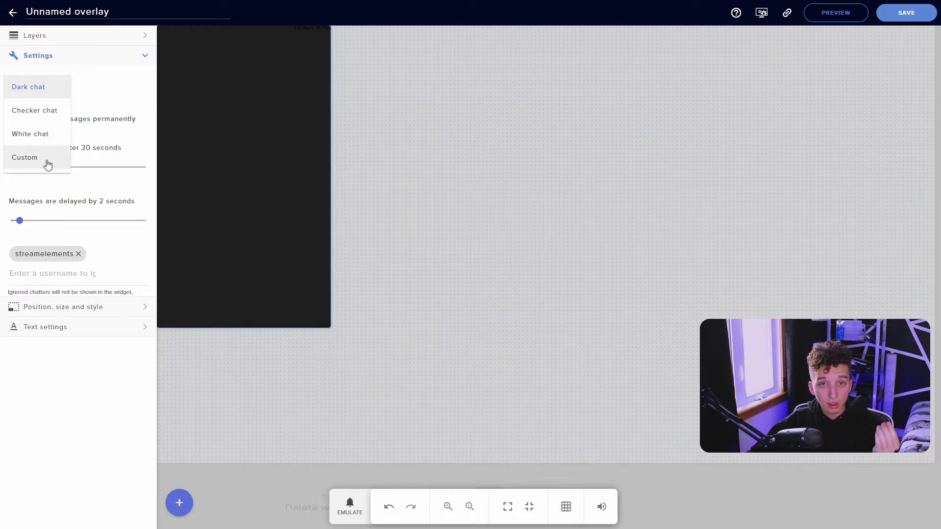
left_click(43, 162)
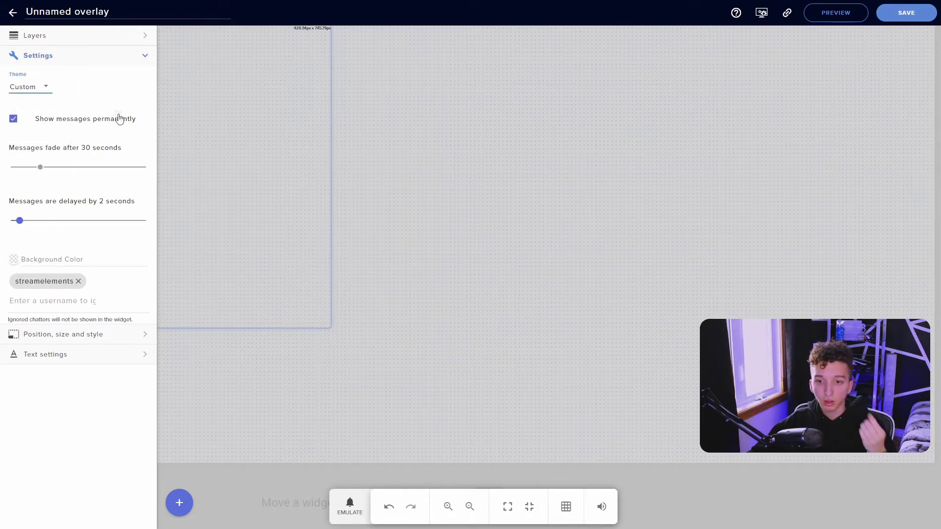
left_click(22, 258)
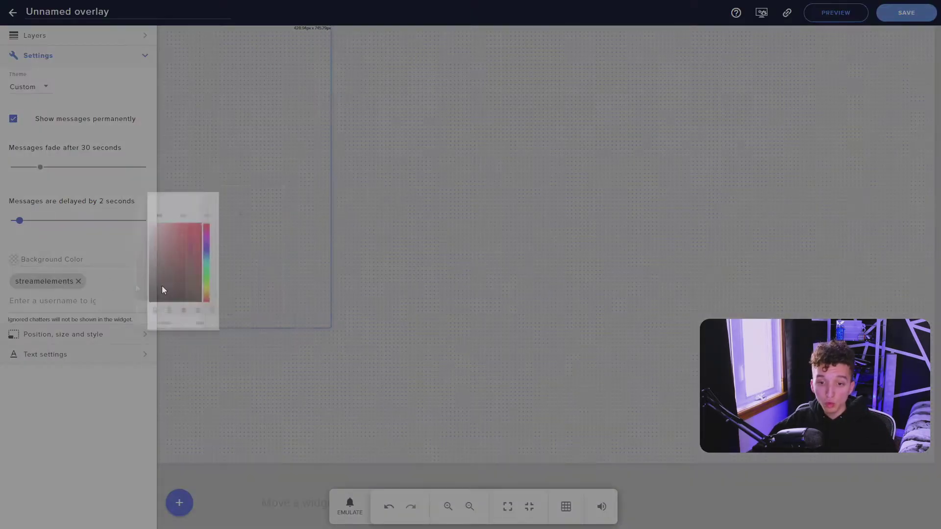
left_click(90, 362)
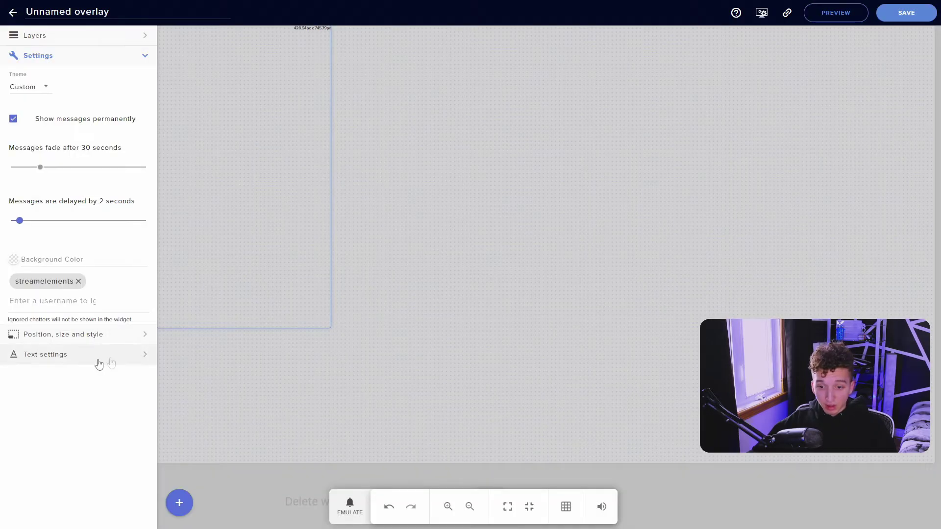
- Enable a custom font for the chat text, using the Arial Black family at size 7
left_click(70, 360)
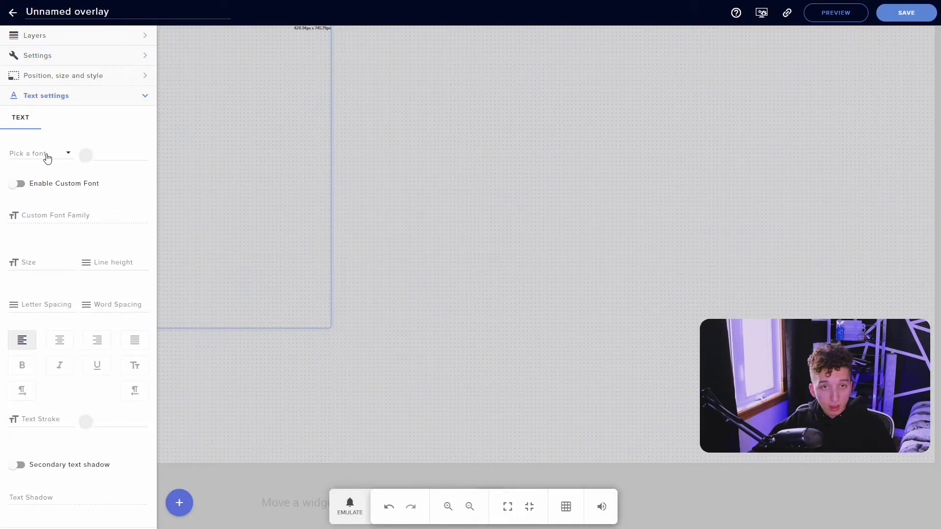
left_click(38, 156)
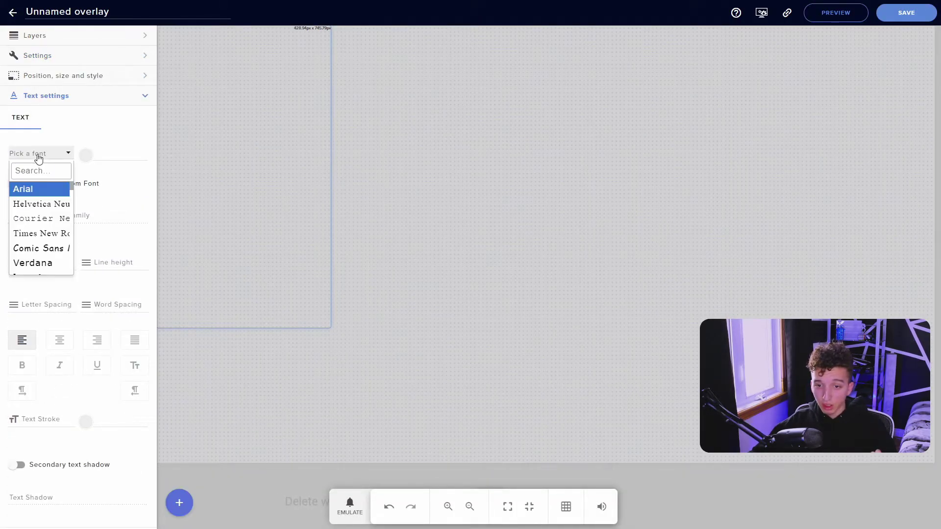
left_click(39, 190)
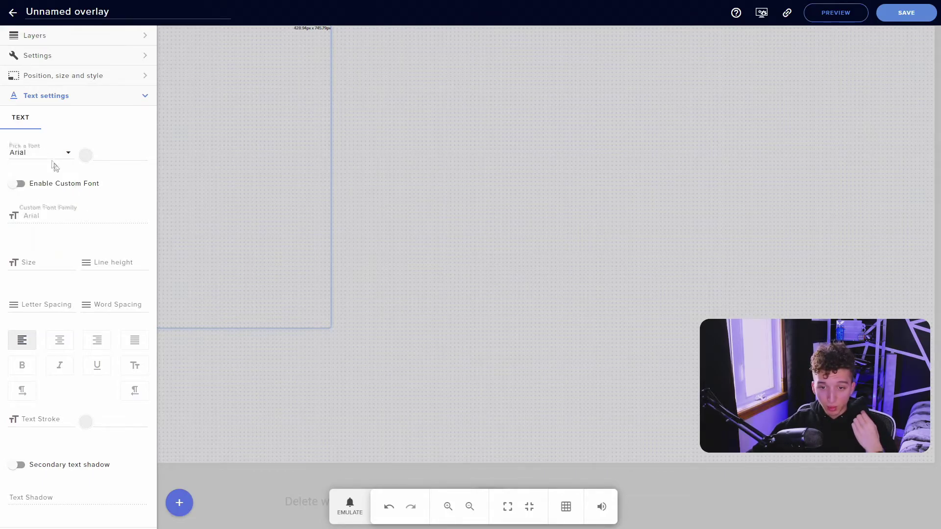
left_click(20, 184)
left_click(59, 219)
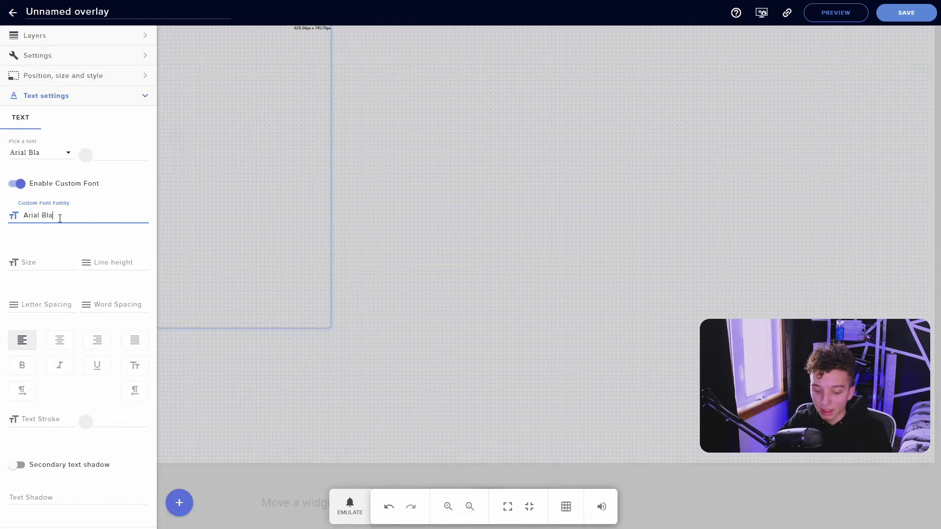
left_click(39, 263)
type("7")
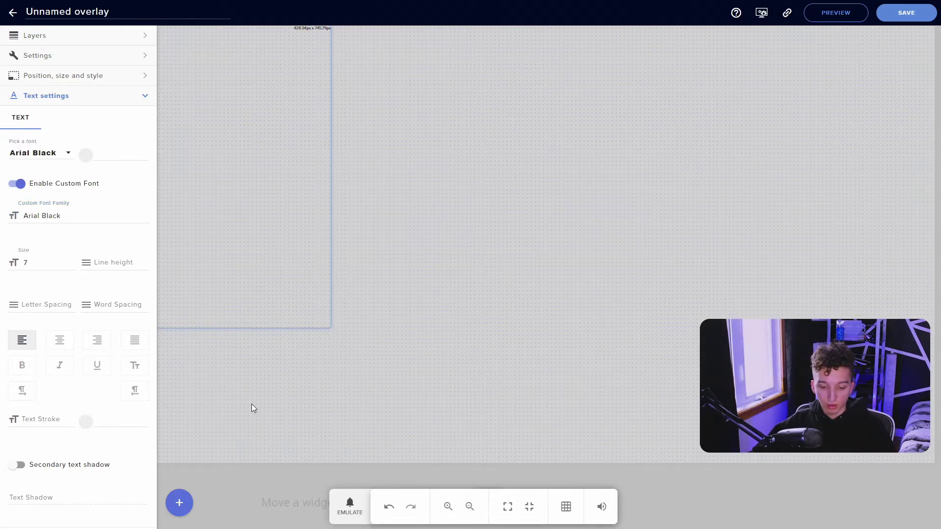
- Set the chat text size to 15 and center its alignment
key("super")
key("Escape")
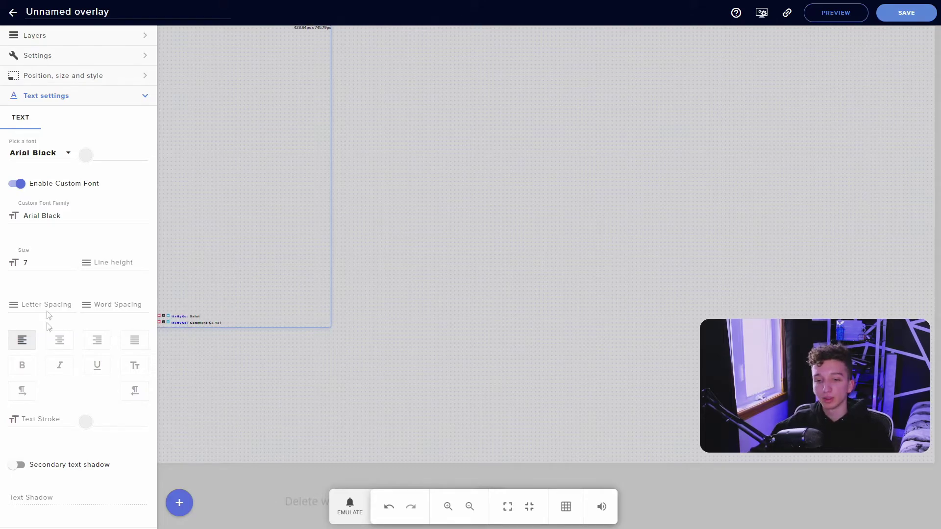
left_click_drag(72, 262, 72, 264)
left_click(59, 339)
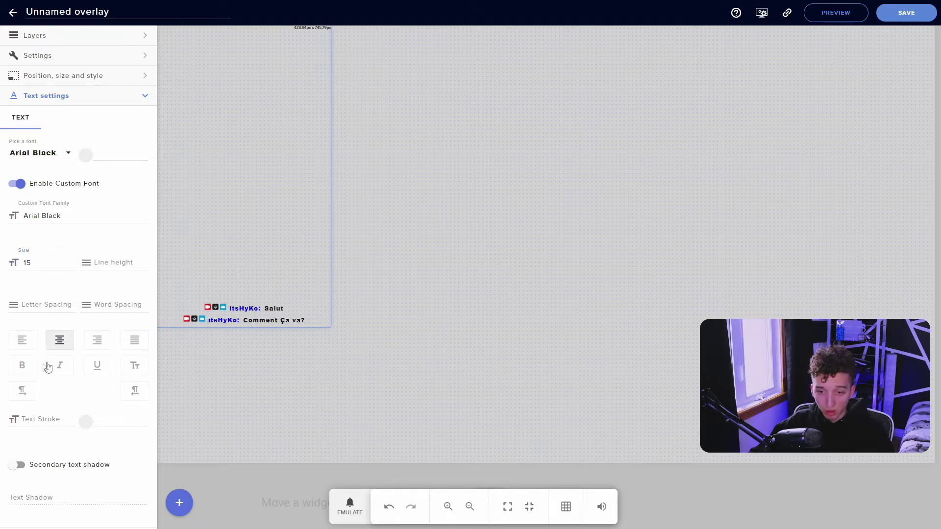
- Change the chat message text color to white and close the text settings
left_click(85, 155)
mouse_move(112, 227)
left_mouse_down()
mouse_move(56, 163)
mouse_move(23, 156)
left_mouse_up()
left_click(261, 287)
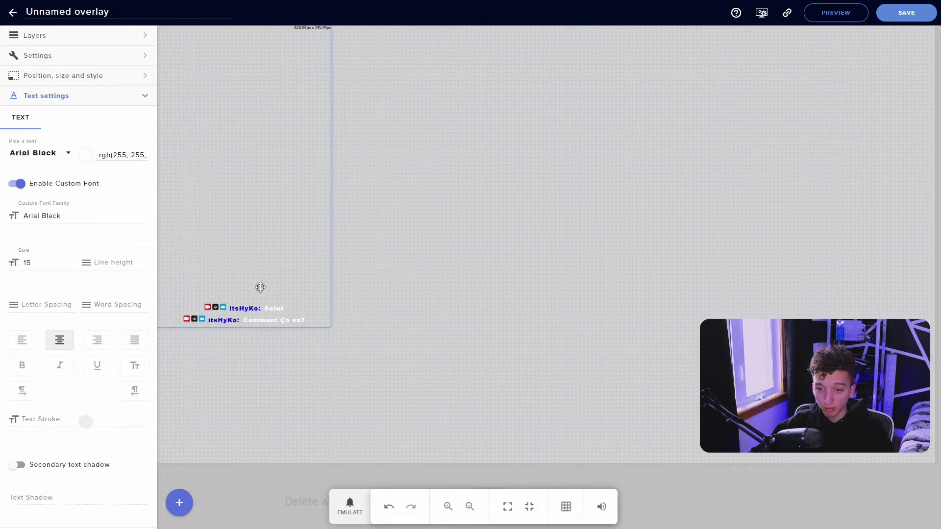
left_click(81, 96)
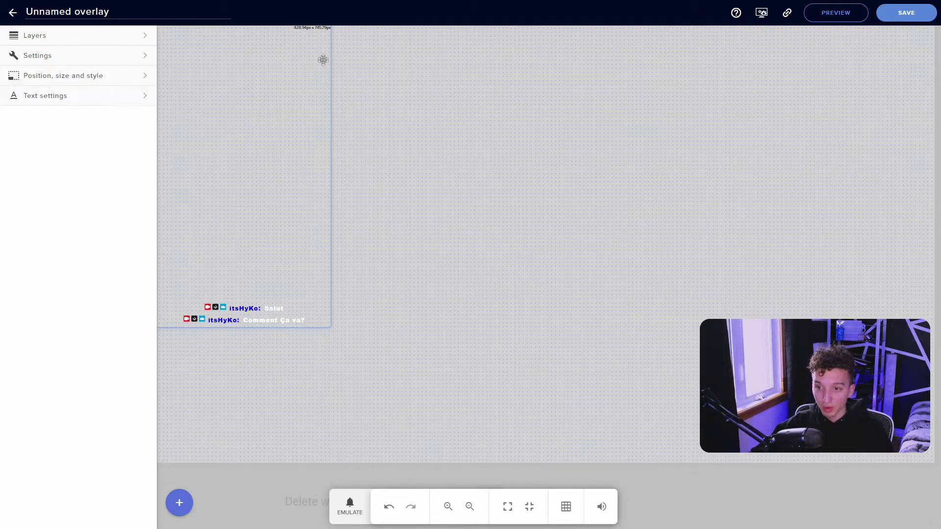
- Check the chat widget's width and height in its position and size settings
left_click(32, 80)
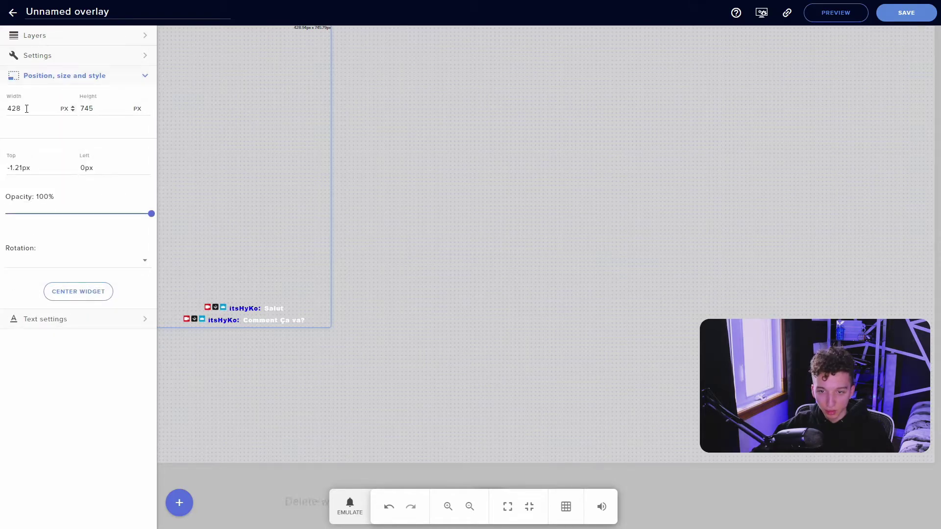
left_click(108, 109)
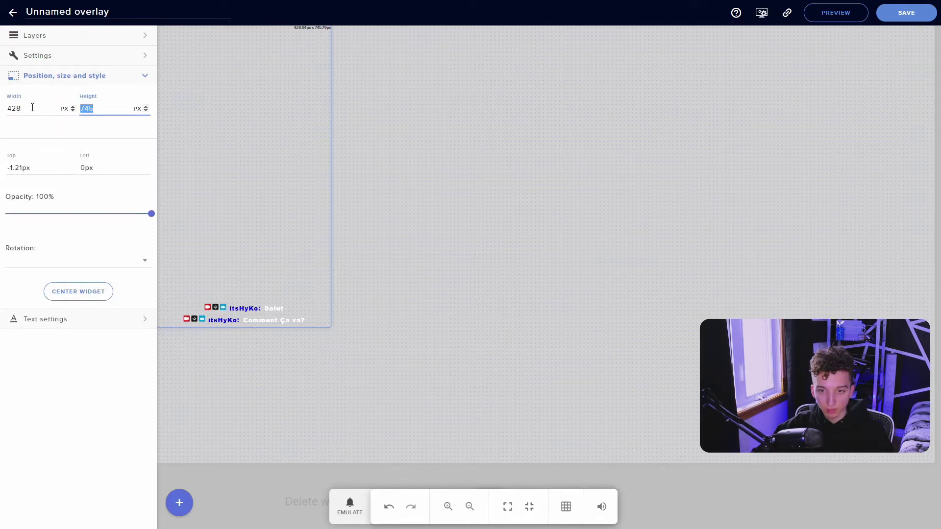
left_click(9, 111)
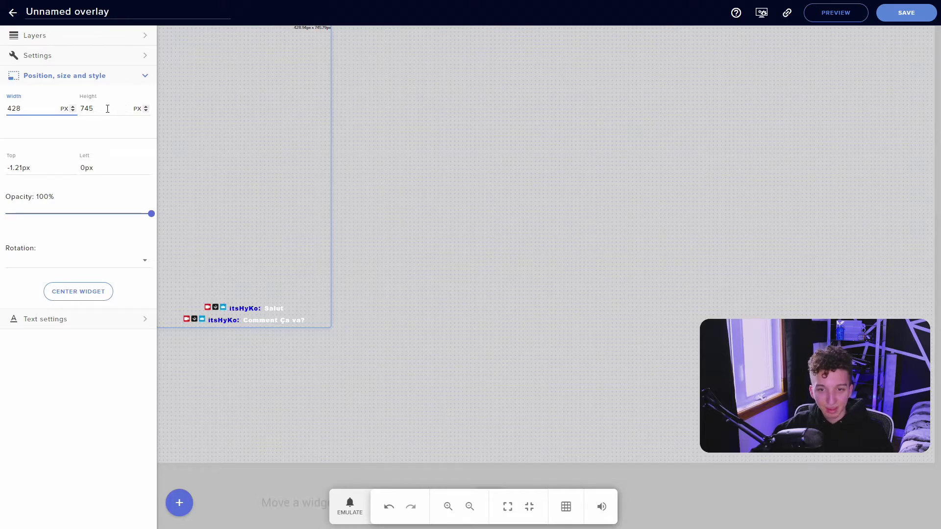
- Save the overlay under the name "ChatBox Tuto" and copy its overlay URL
left_click(902, 12)
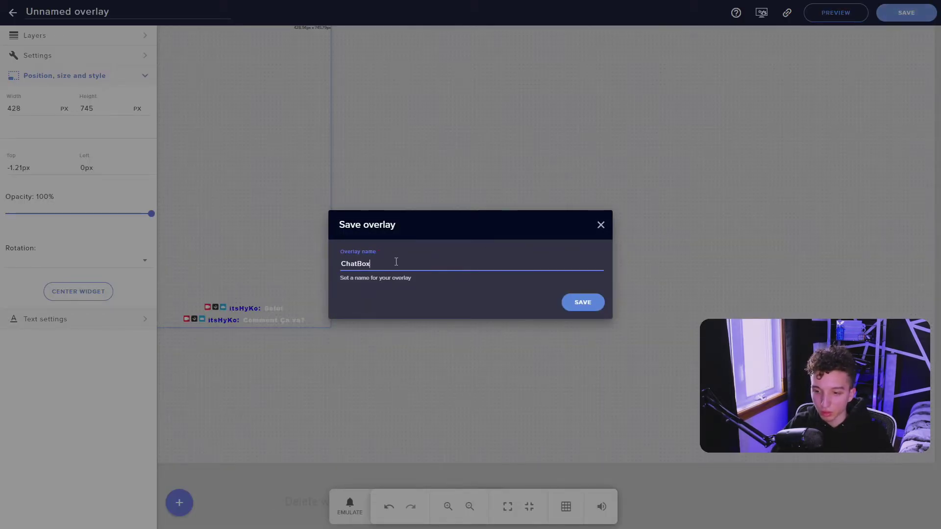
key("Return")
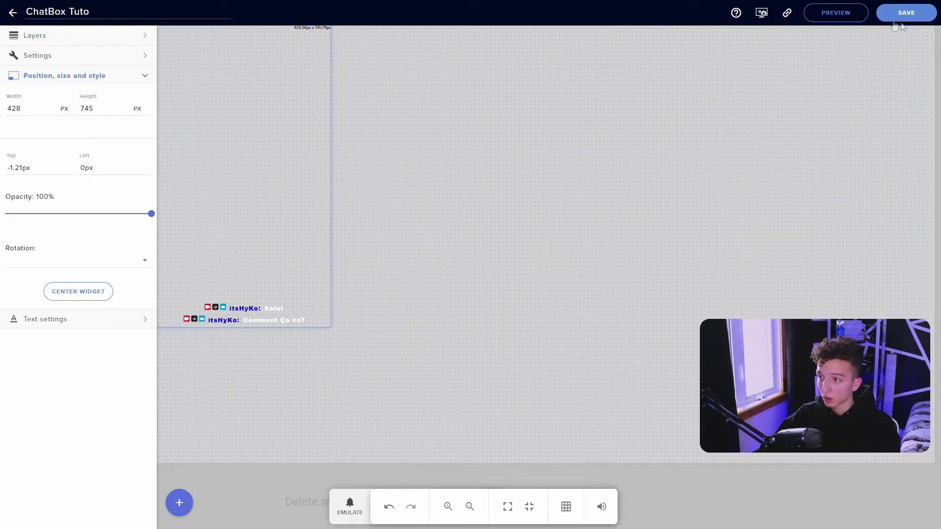
left_click(787, 13)
- Switch to OBS and add a new browser source named "SE - CHAT" to the Caméra scene
key("super")
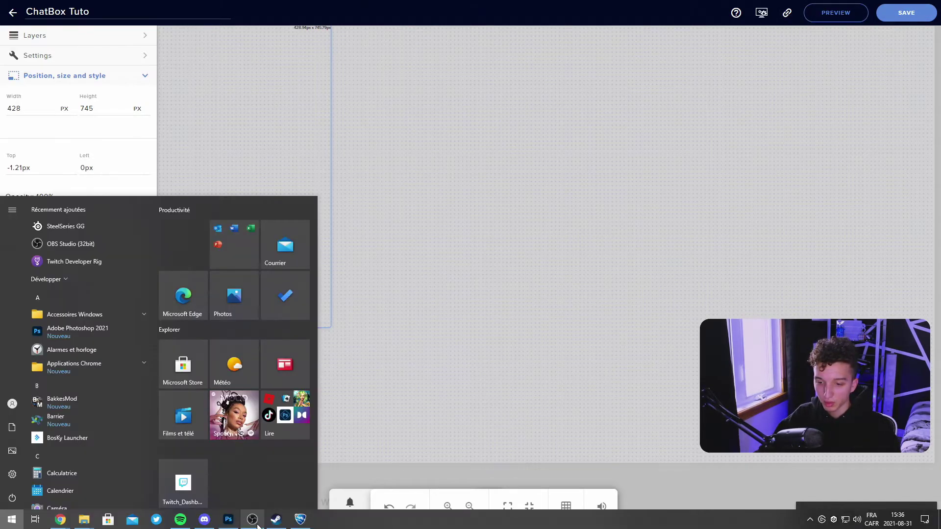
left_click(255, 524)
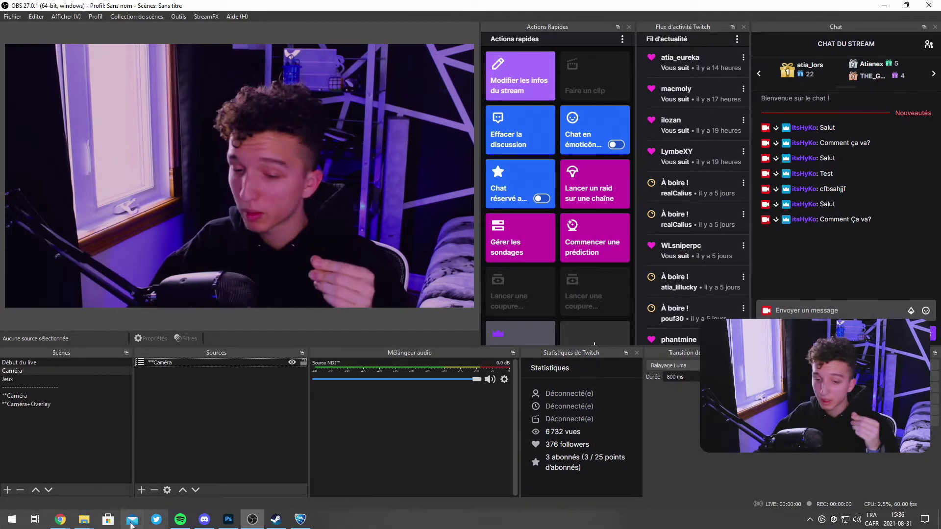
left_click(142, 490)
left_click(185, 377)
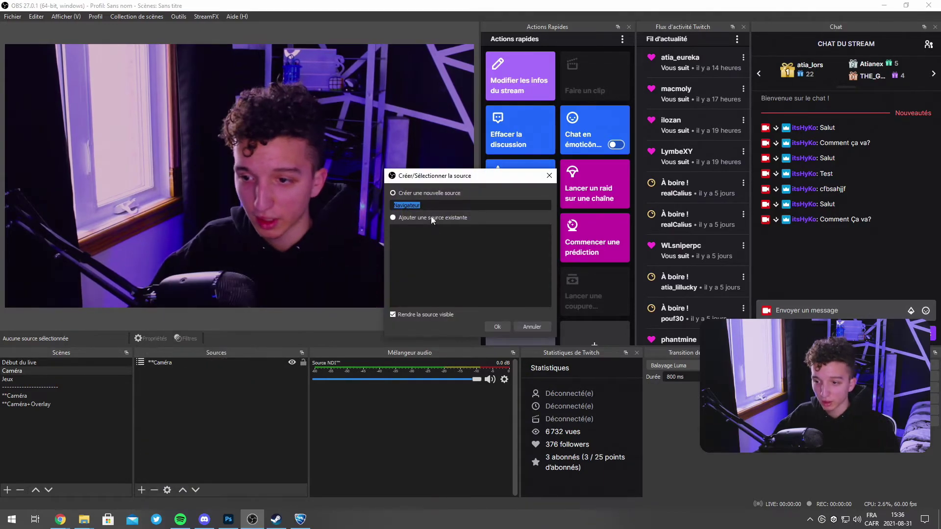
key("End")
key("BackSpace")
key("BackSpace")
key("BackSpace")
key("BackSpace")
key("BackSpace")
key("BackSpace")
key("BackSpace")
key("BackSpace")
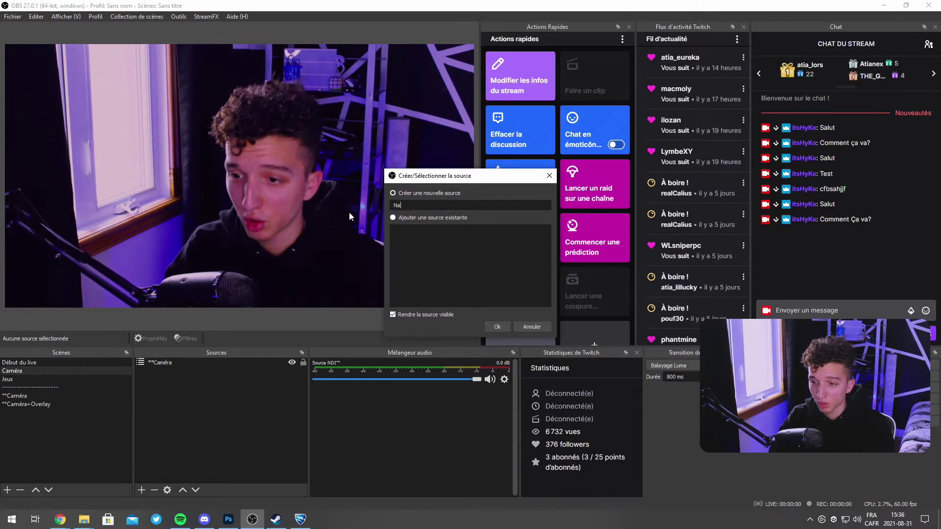
key("BackSpace")
key("BackSpace")
type("SE - ")
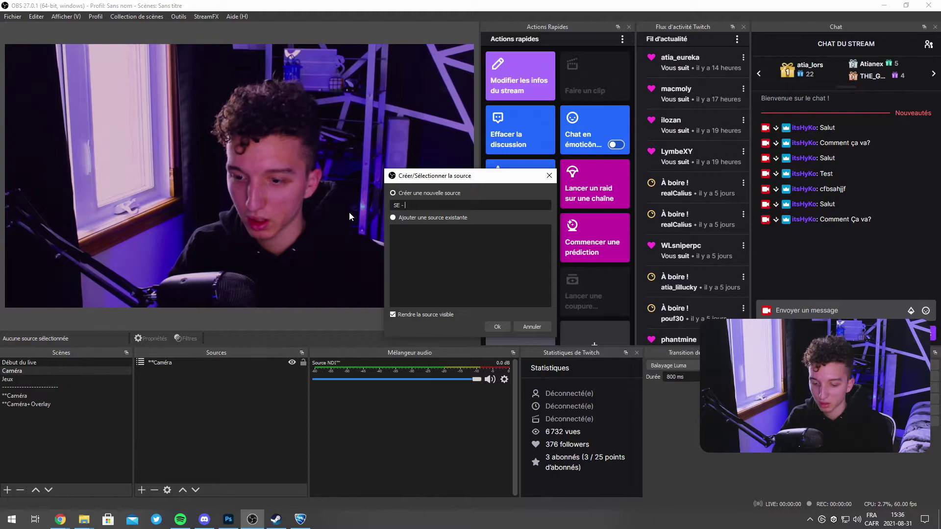
type("CHAT")
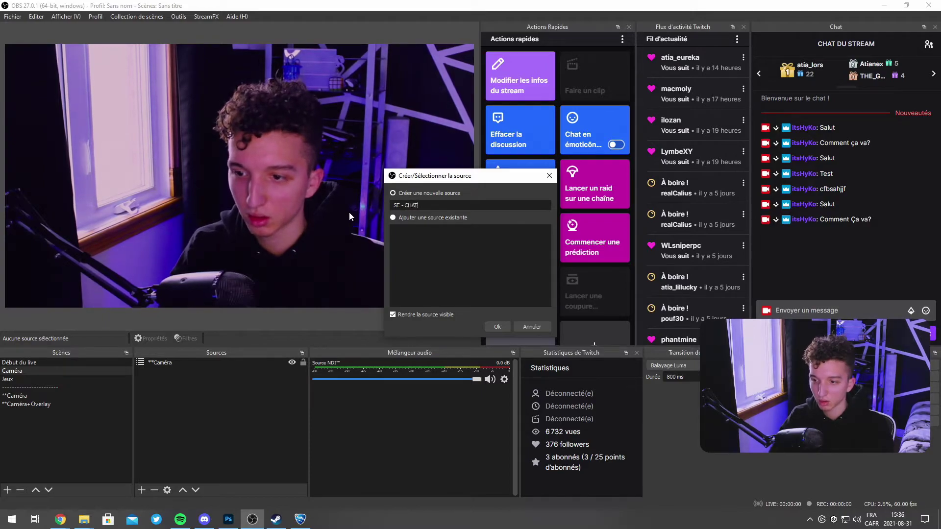
left_click(489, 330)
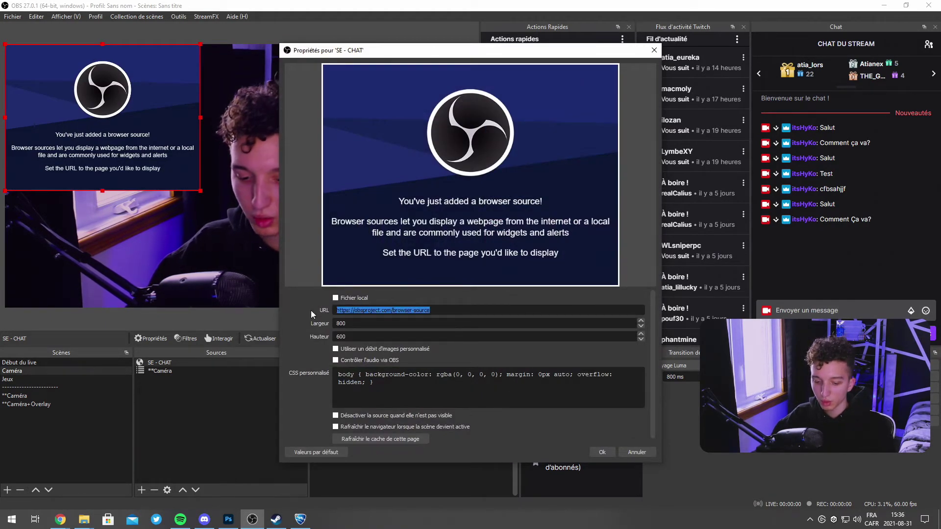
- Give the SE - CHAT browser source the copied overlay URL and a width of 428, and apply its properties
key("ctrl+v")
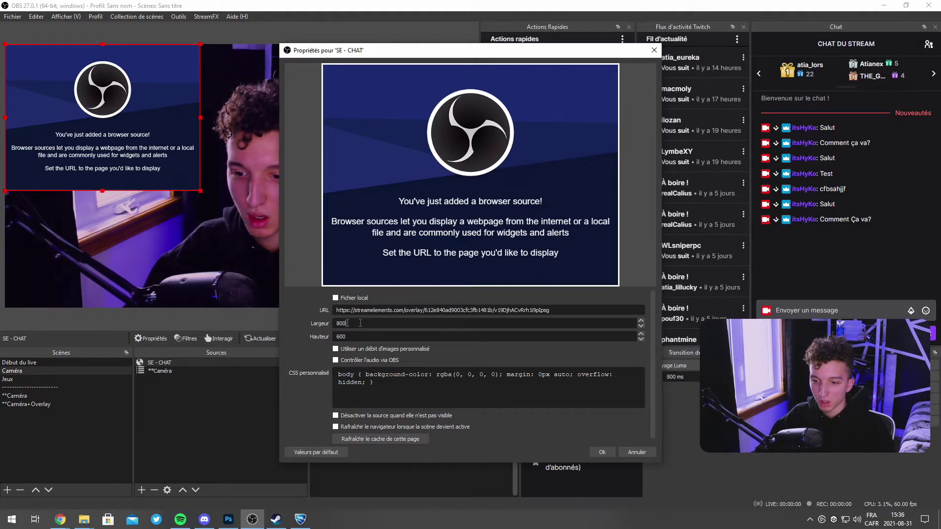
key("BackSpace")
key("BackSpace")
key("BackSpace")
type("428")
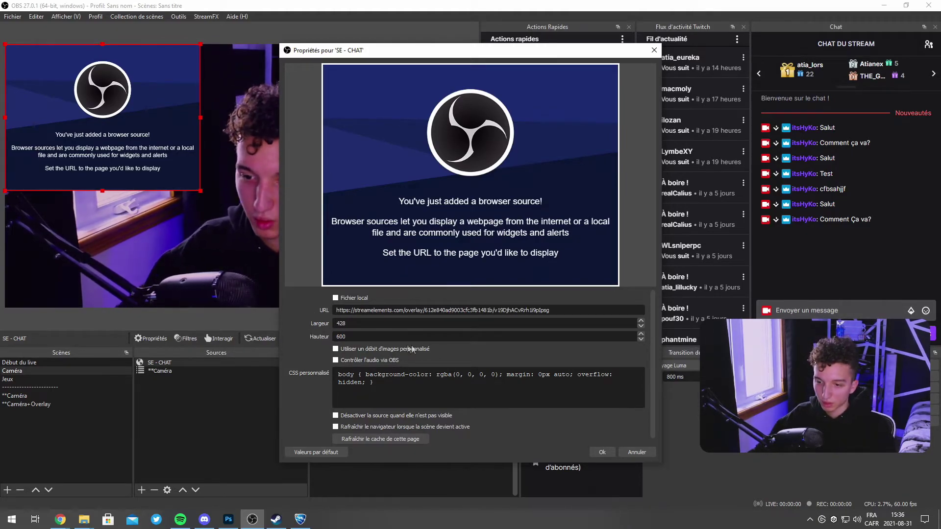
left_click(602, 452)
- Reposition the SE - CHAT source on the Caméra scene's canvas and leave nothing selected
left_click_drag(7, 135, 19, 206)
left_click_drag(140, 125, 156, 82)
left_click(477, 316)
- Send the message "Test" in the stream chat to test the chat overlay on the canvas
left_click(850, 315)
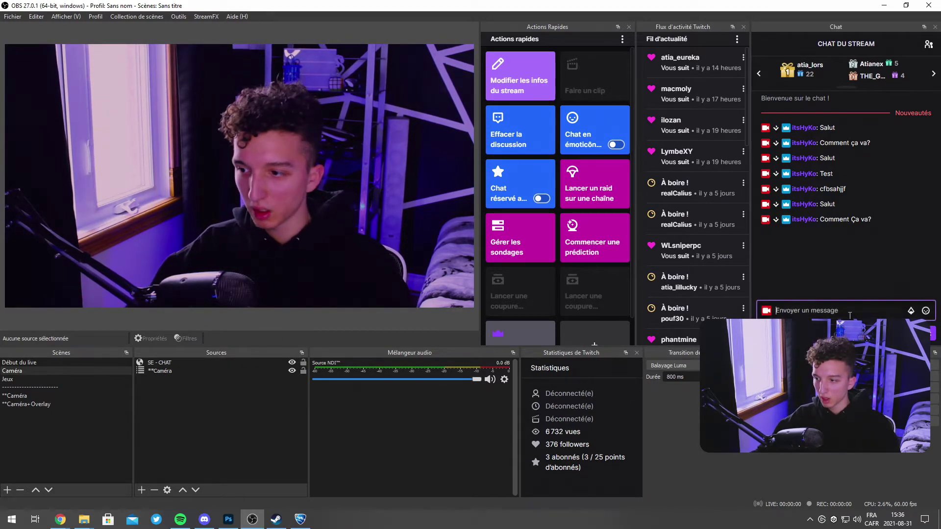
type("Test")
key("Return")
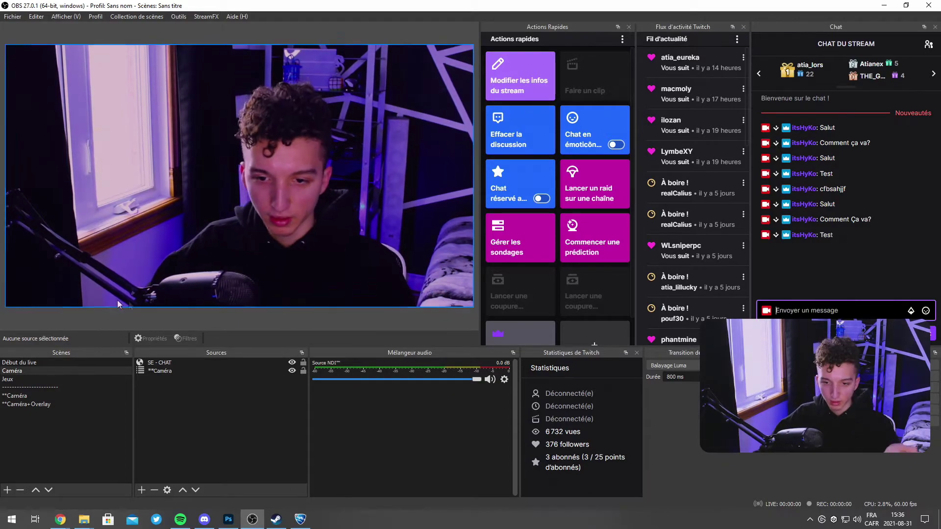
left_click(218, 319)
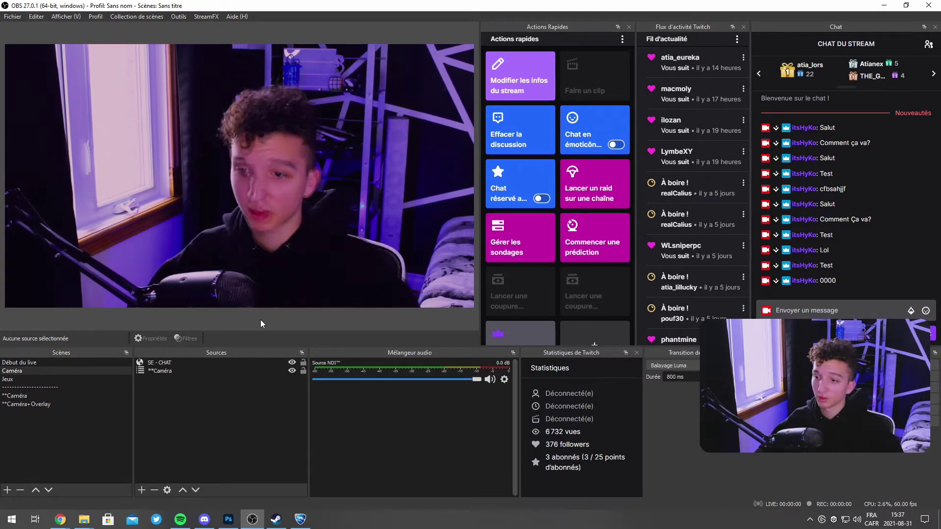
- Switch to StreamElements, leave the ChatBox Tuto overlay, and start a new overlay saved under the name "AlertBox"
left_click(72, 476)
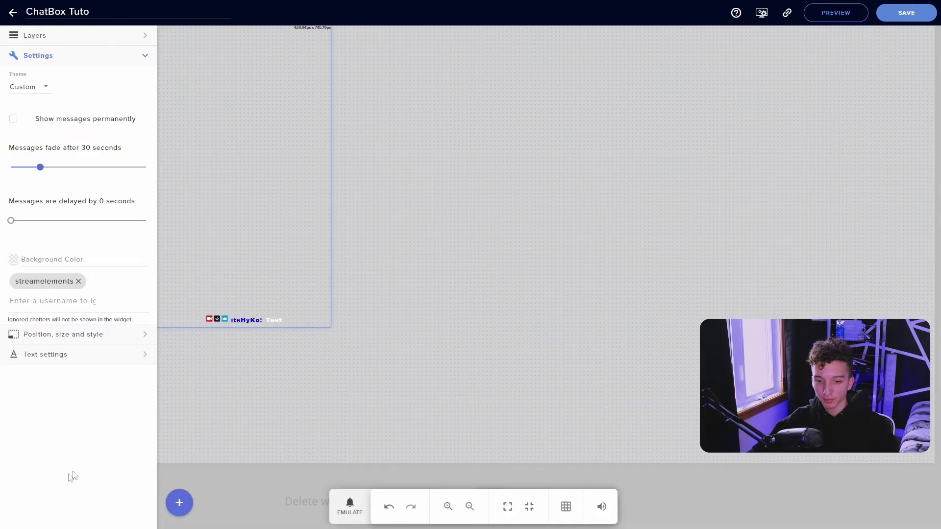
key("alt+Left")
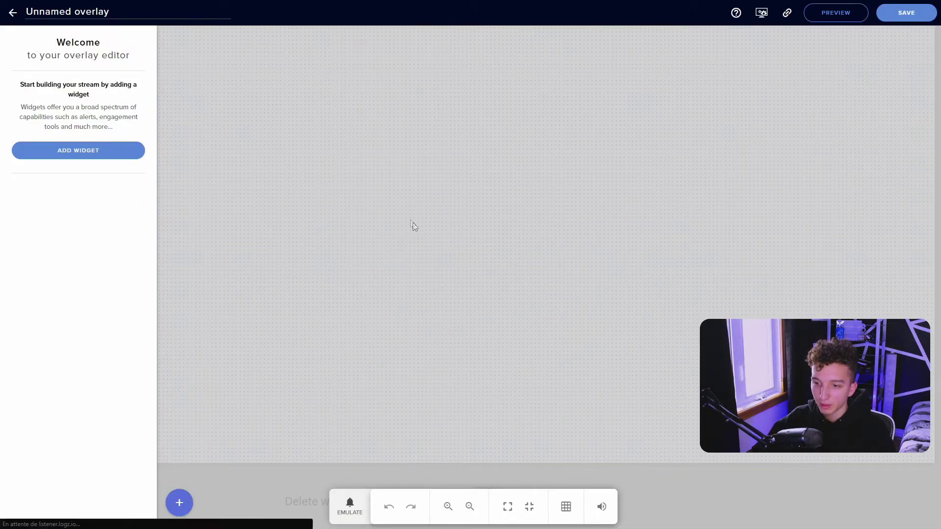
left_click(133, 14)
type("AlertBox")
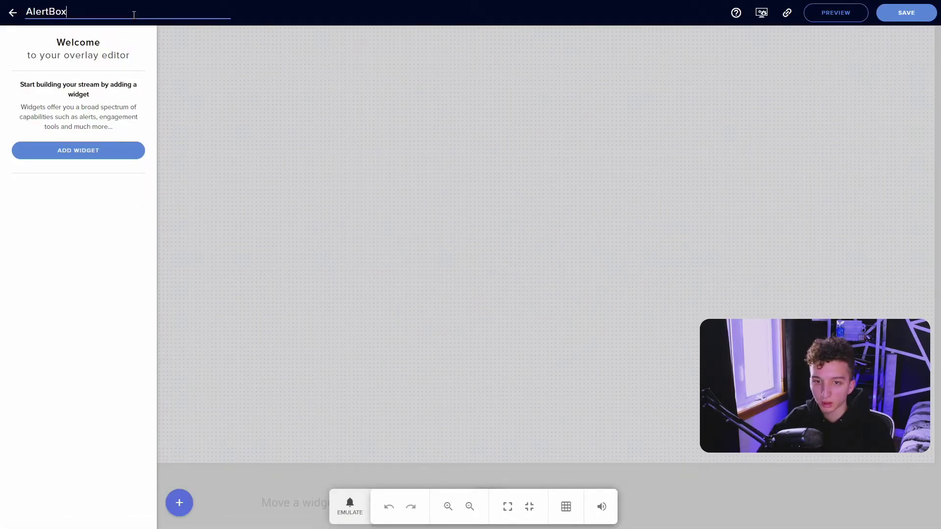
left_click(905, 12)
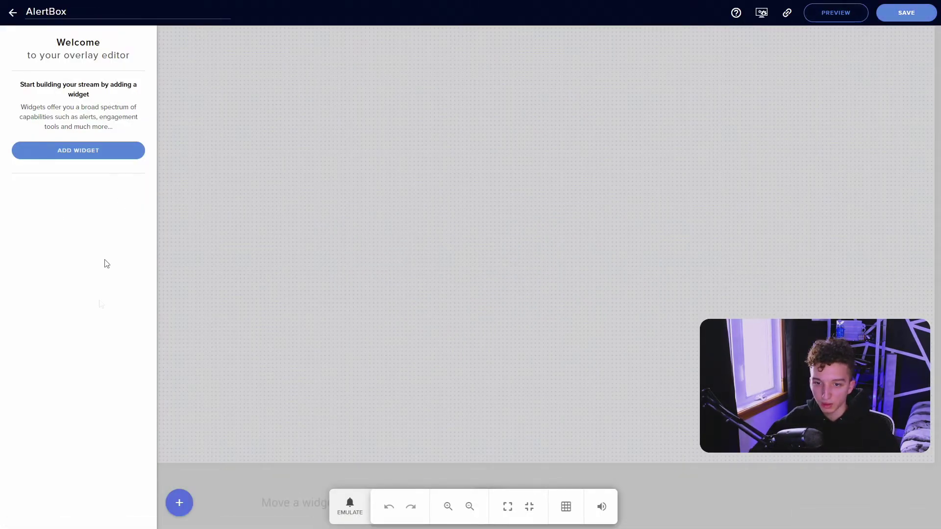
- Add the AlertBox alert widget to the empty overlay
left_click(180, 503)
mouse_move(222, 296)
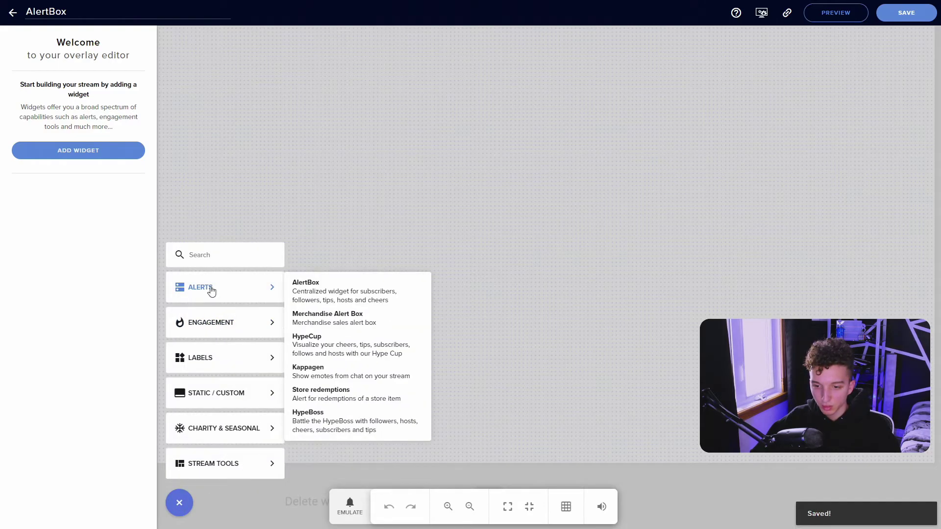
left_click(324, 285)
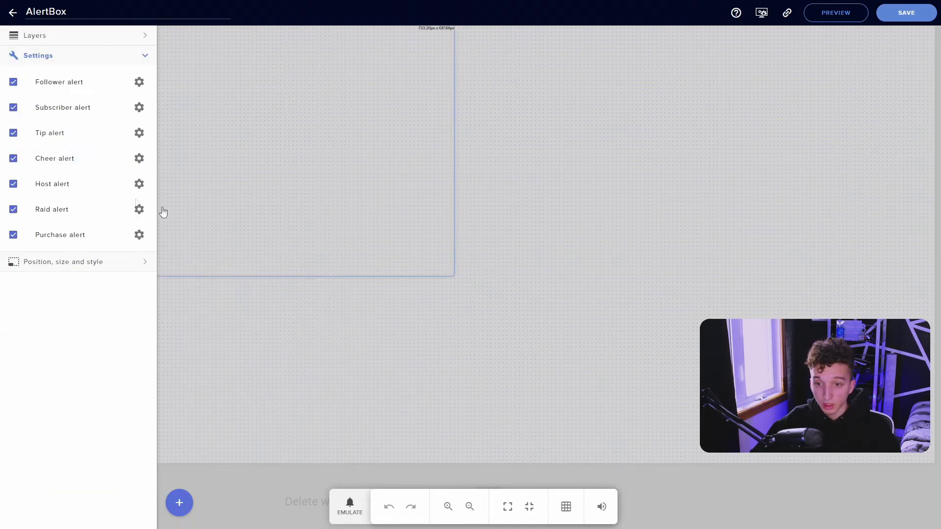
- Emulate a follower event and a subscriber event to preview the widget's default alerts
left_click(359, 504)
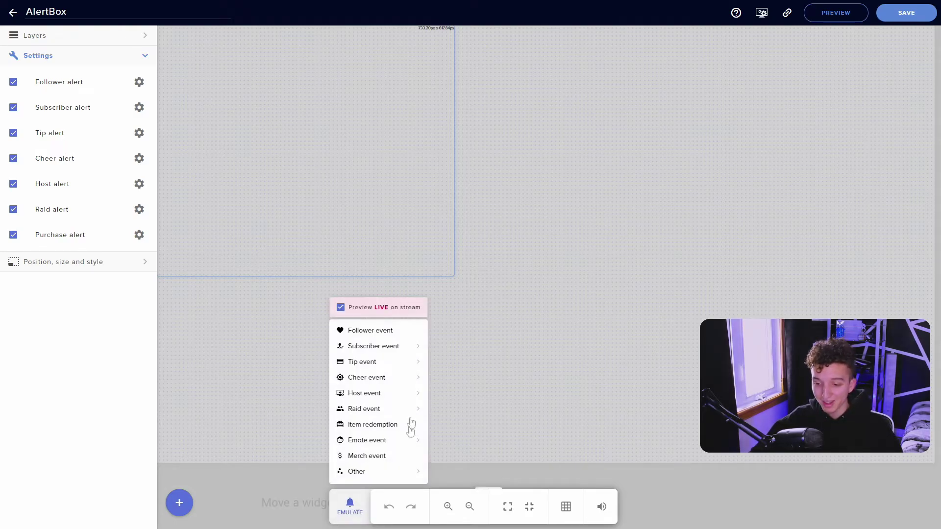
left_click(377, 330)
mouse_move(387, 346)
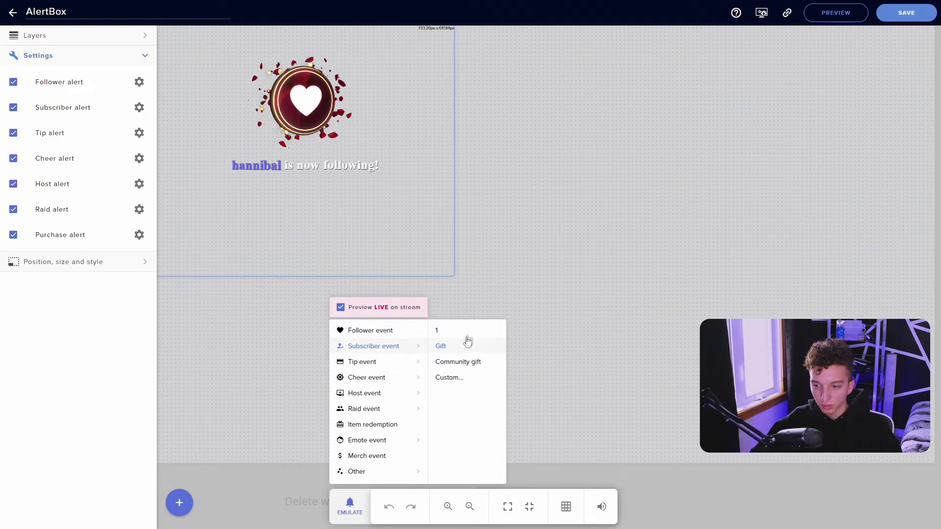
left_click(554, 84)
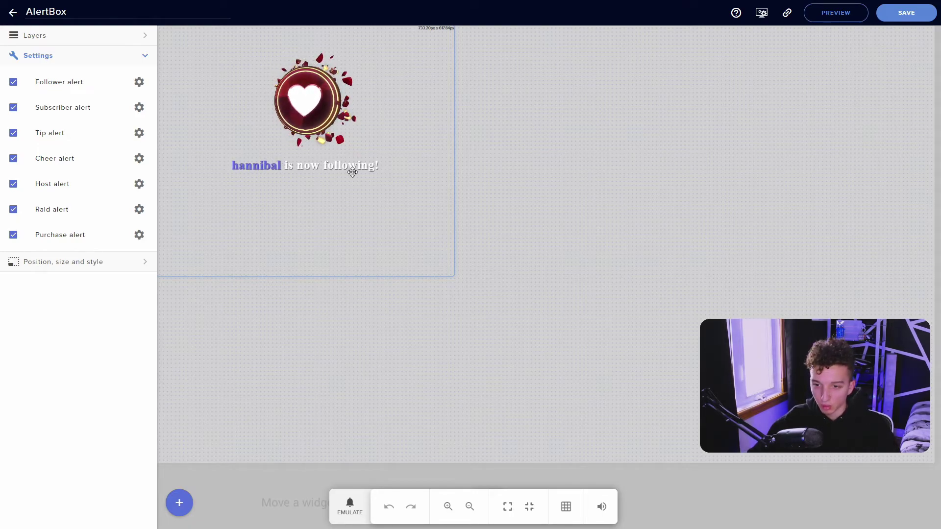
- Set the follower alert's image to the dancing pizza from the uploaded images
left_click(139, 83)
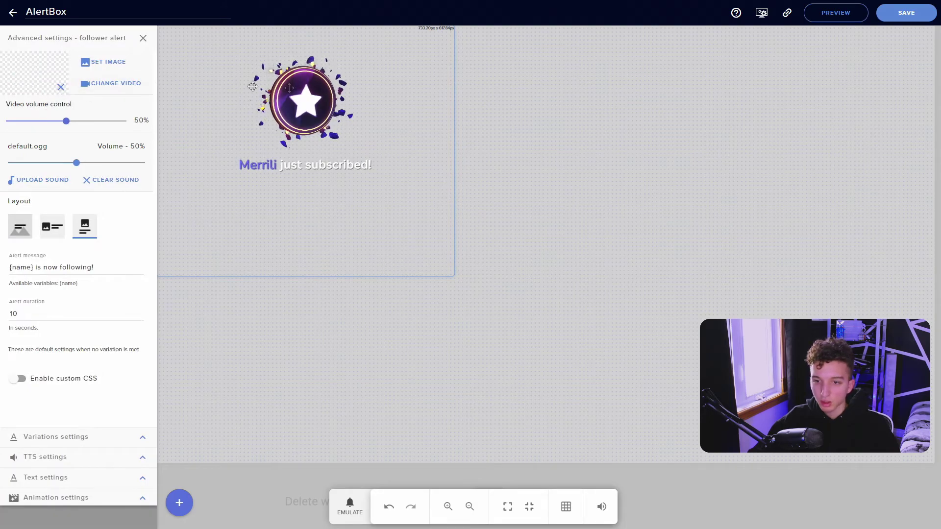
left_click(101, 62)
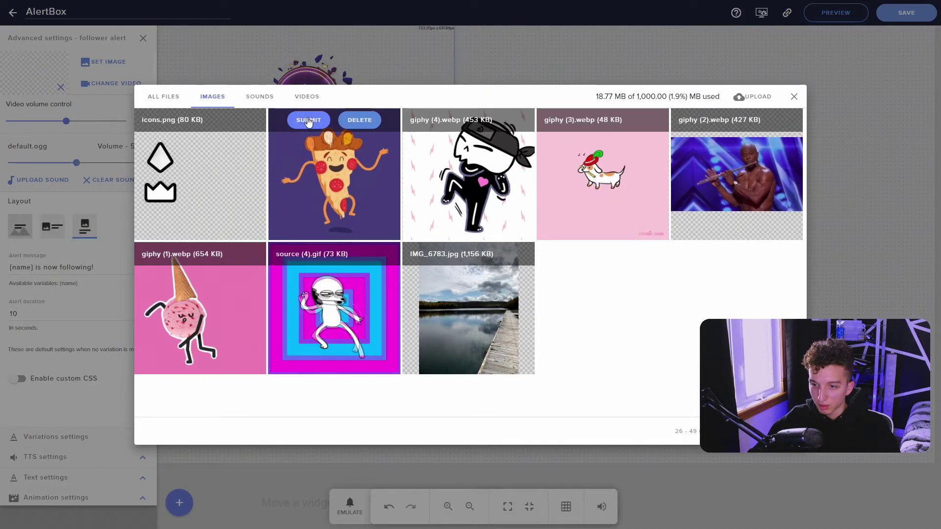
left_click(309, 120)
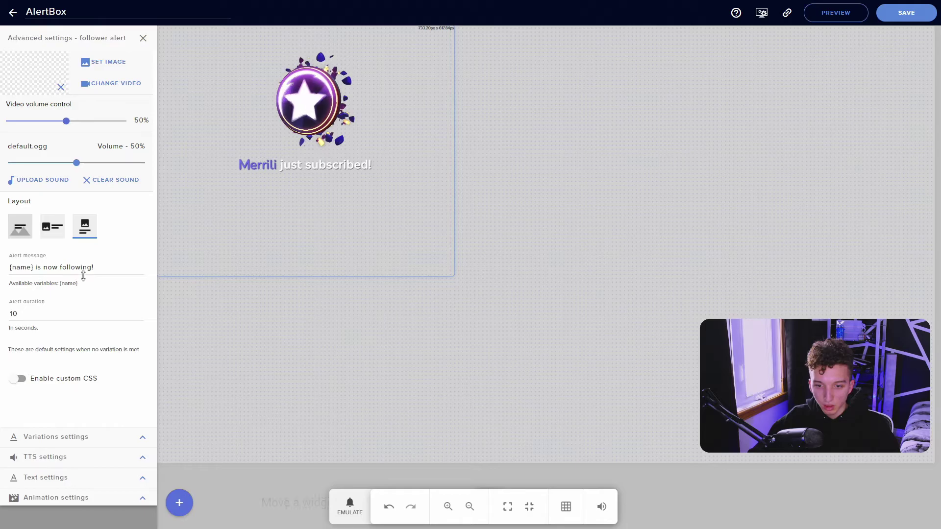
- Change the follower alert message to "Merci pour le follow, {name}!", view its text settings, and save the overlay
left_click_drag(98, 268, 35, 267)
key("BackSpace")
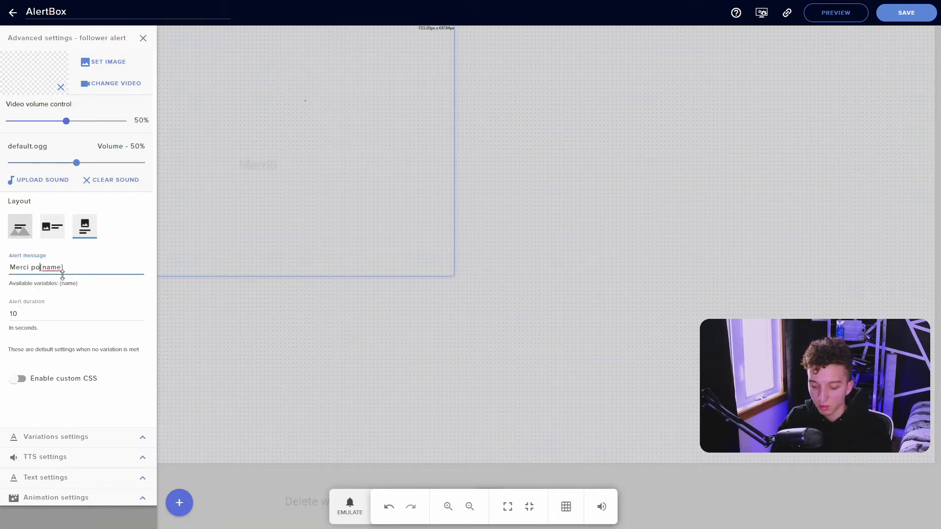
left_click(142, 481)
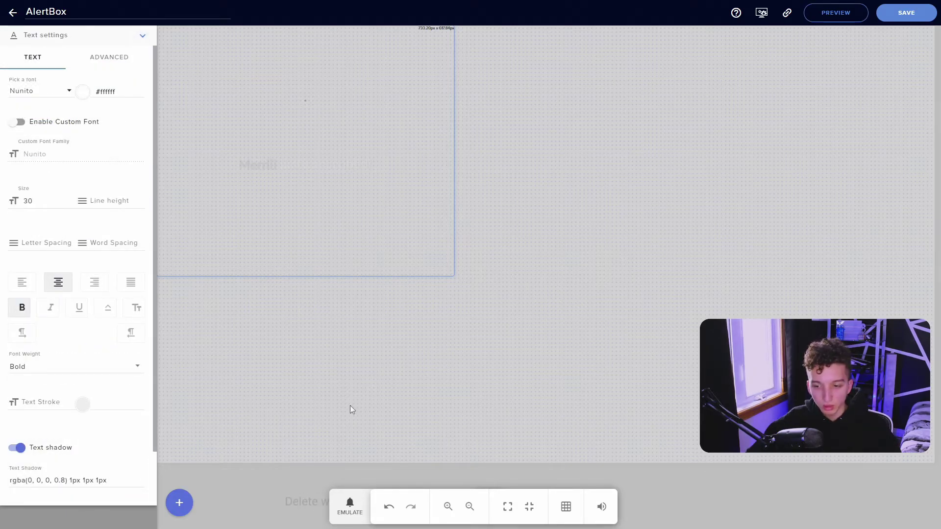
left_click(903, 15)
- Emulate a follower event to preview the customized alert, and return to the widget's list of alerts
left_click(350, 507)
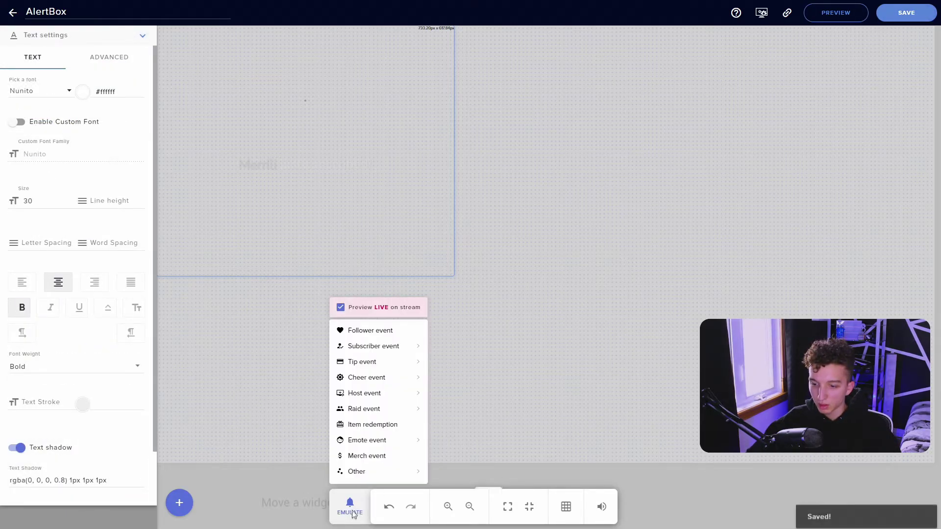
left_click(369, 332)
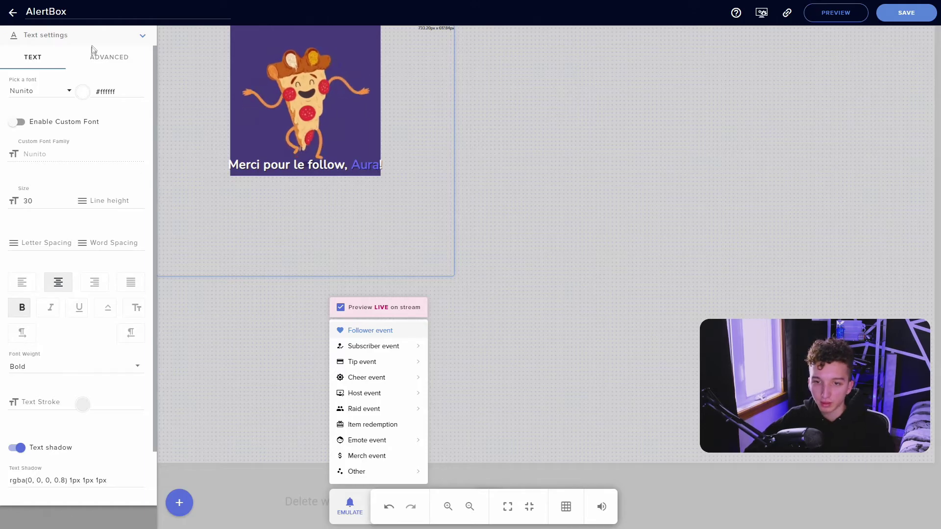
left_click(142, 36)
left_click(142, 39)
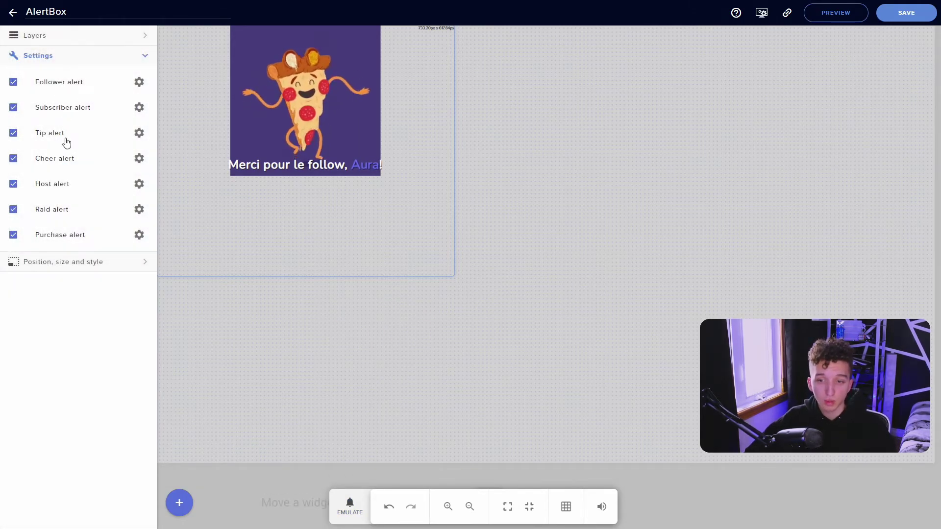
- Copy the AlertBox overlay's URL, switch to OBS, and add a new browser source named "SE - ALERT" to the Caméra scene
left_click(786, 16)
left_click(11, 518)
left_click(252, 519)
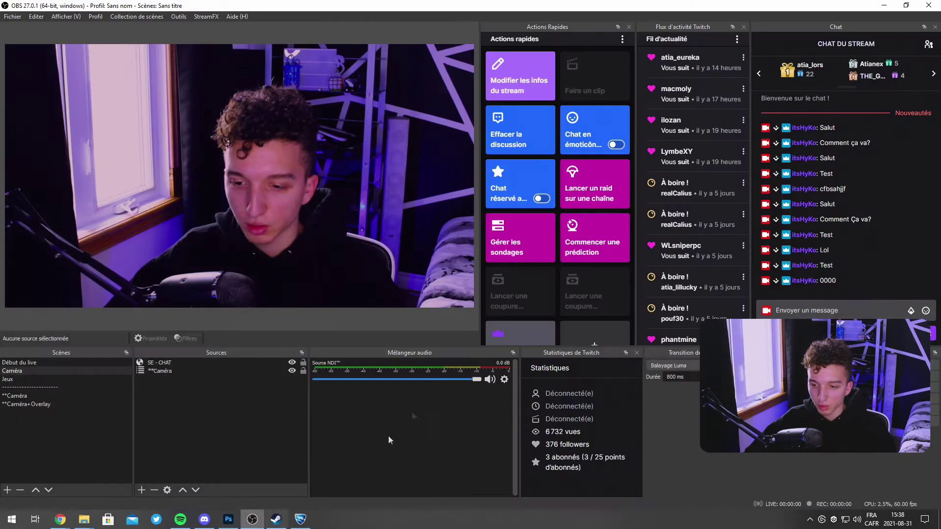
left_click(141, 490)
left_click(167, 343)
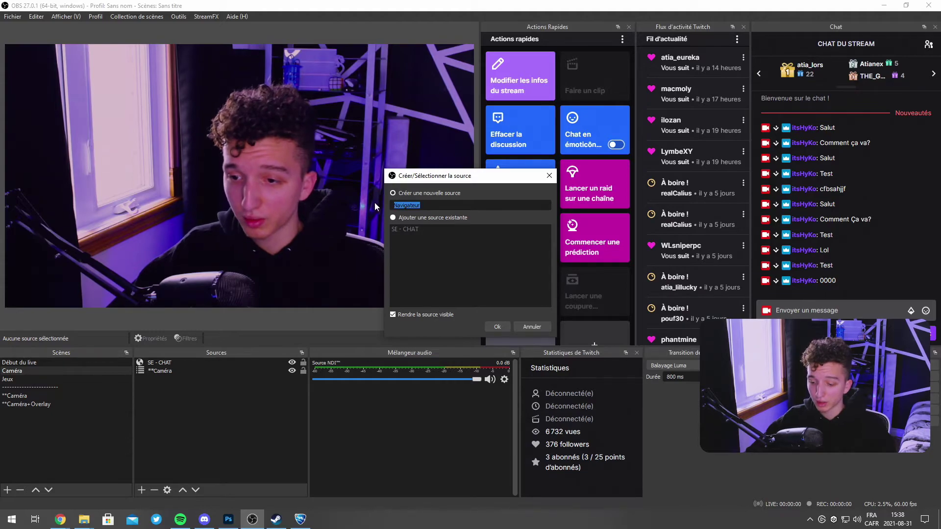
type("SE -")
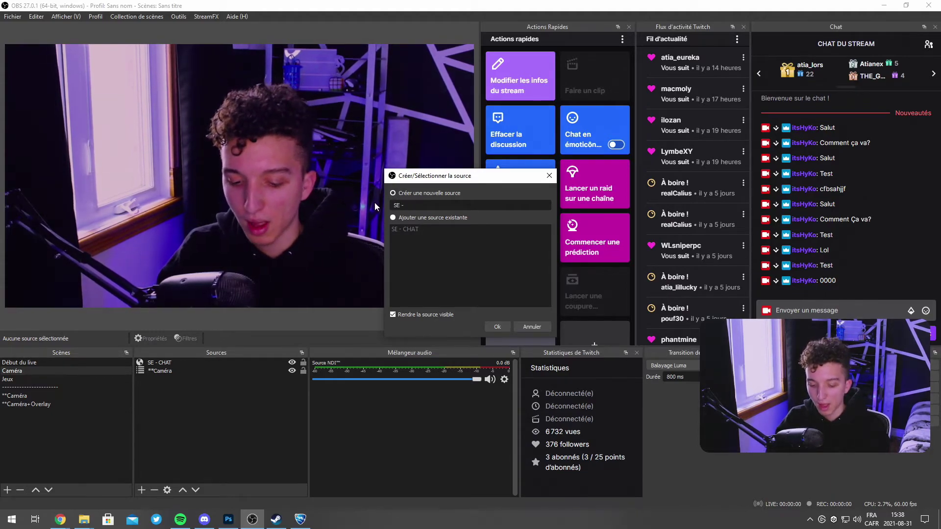
type(" ALERT")
key("Return")
- Give SE - ALERT the copied overlay URL and the StreamElements widget's size, width 733 and height 617, and leave nothing selected
triple_click(364, 310)
key("ctrl+v")
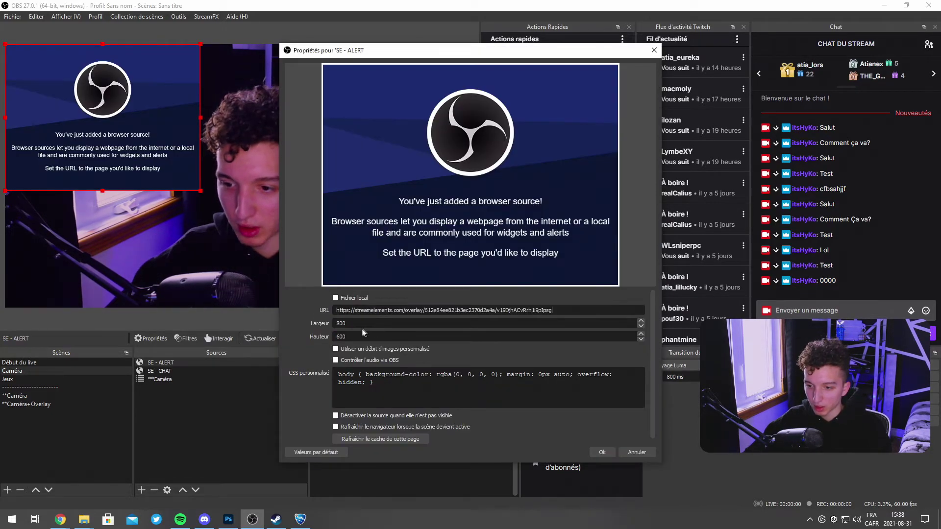
mouse_move(60, 520)
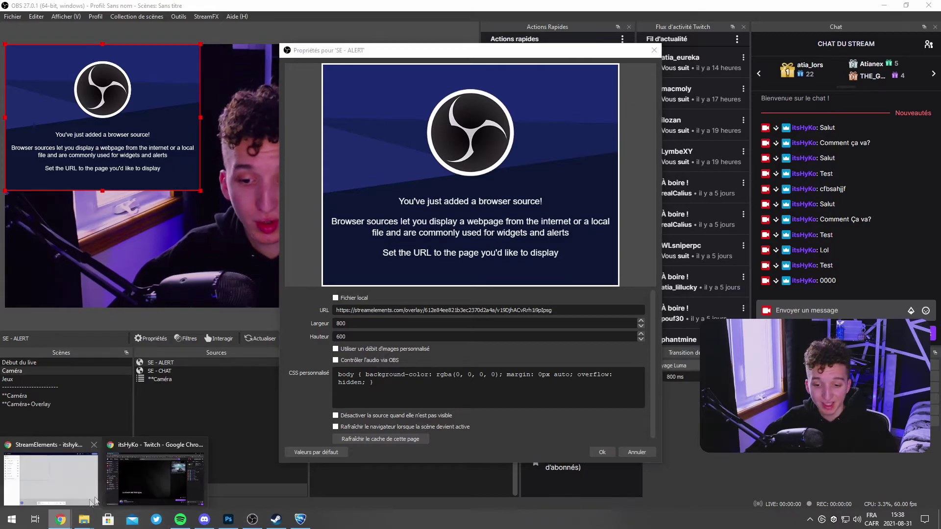
left_click(54, 476)
left_click(63, 261)
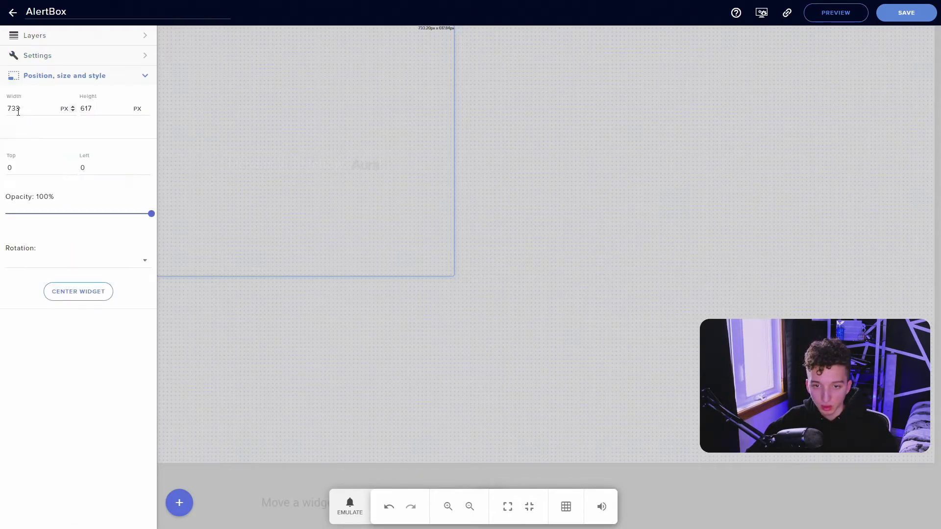
key("super")
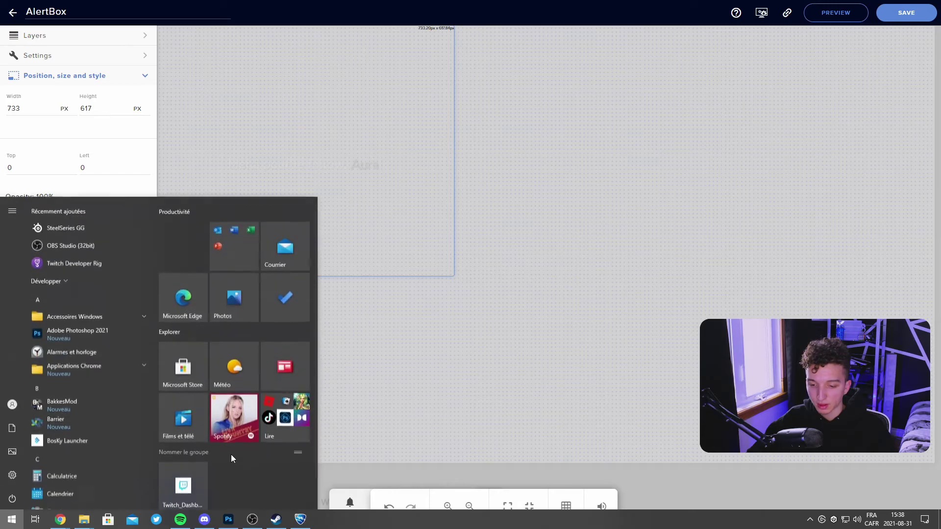
left_click(252, 519)
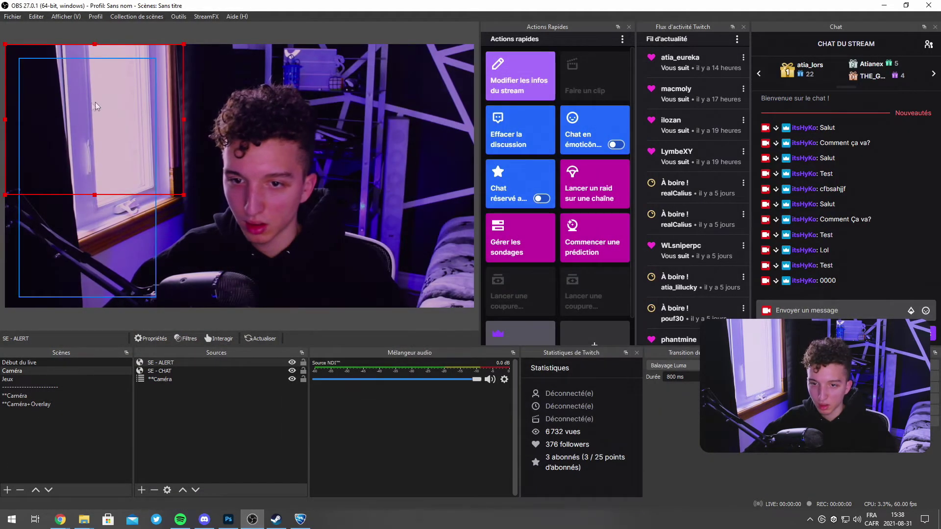
left_click(236, 329)
- Emulate a follower event from StreamElements to test the alert on the Caméra scene's canvas in OBS
left_click(60, 519)
left_click(88, 492)
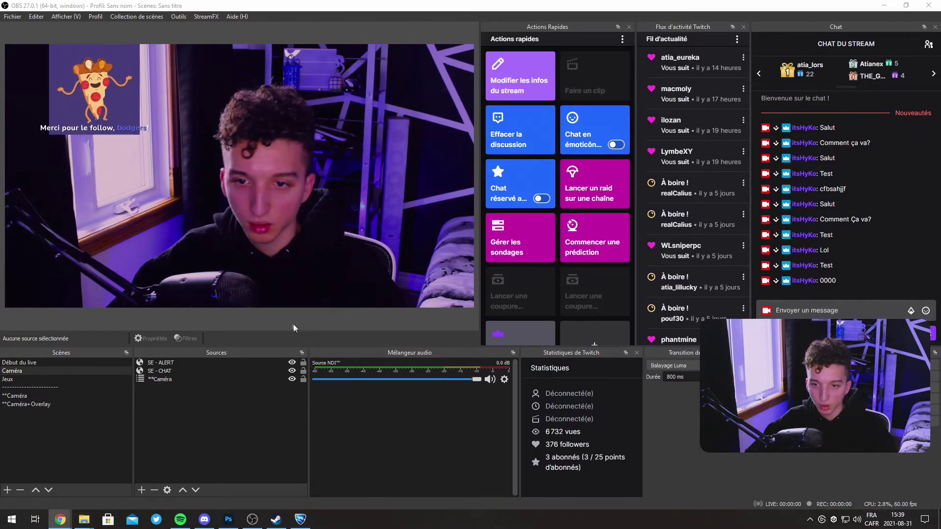
left_click(331, 325)
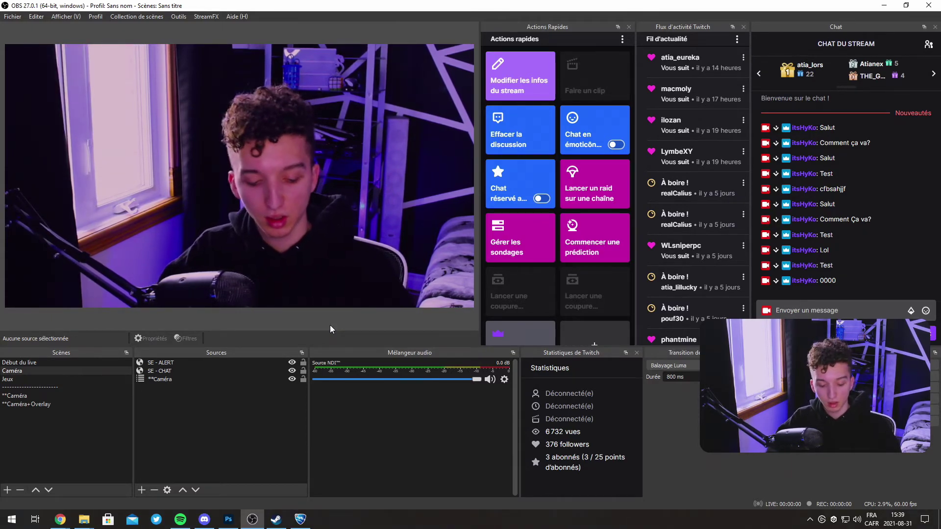
- Add the existing SE - ALERT browser source to the Jeux scene, place it in the canvas's upper right area, and deselect it
left_click(176, 378)
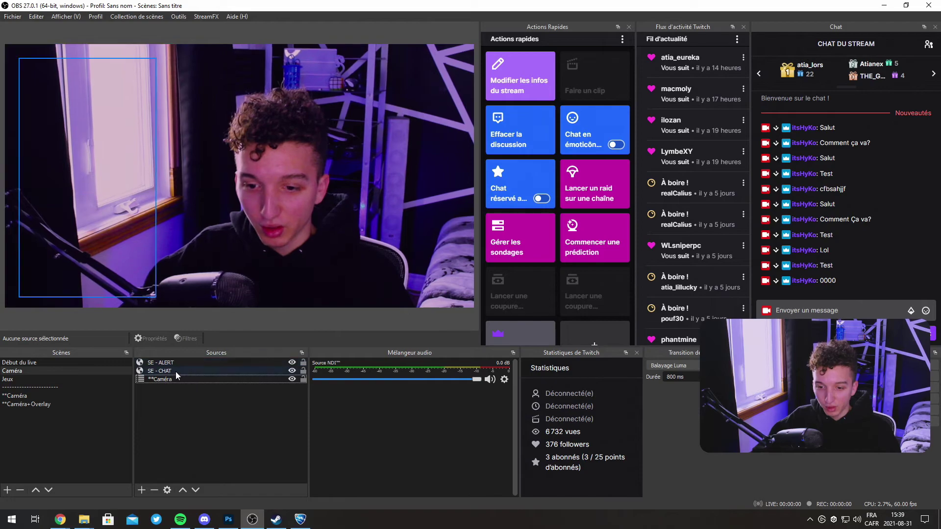
left_click(20, 380)
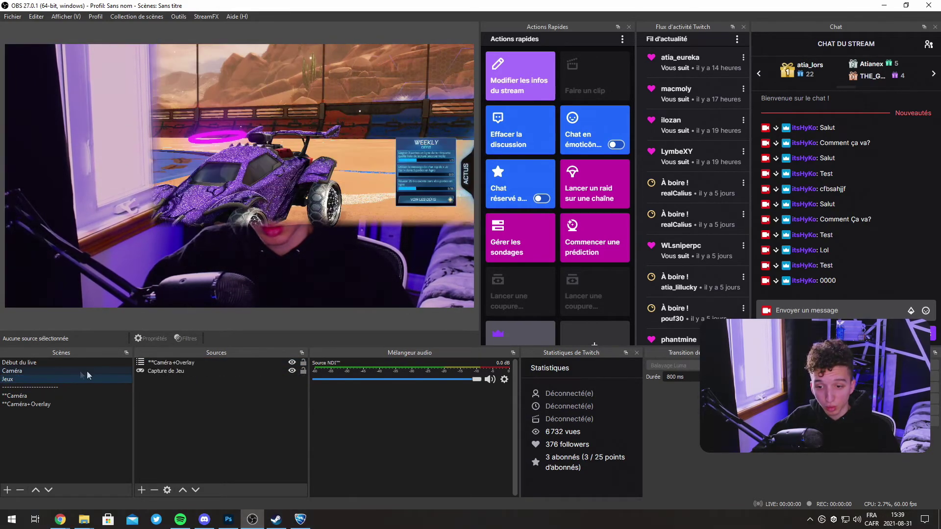
left_click(141, 490)
left_click(167, 368)
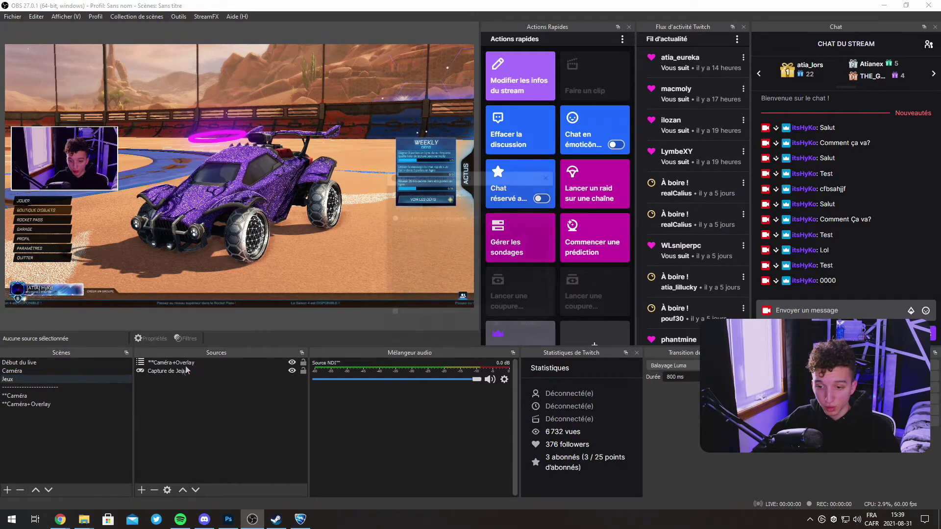
left_click(422, 216)
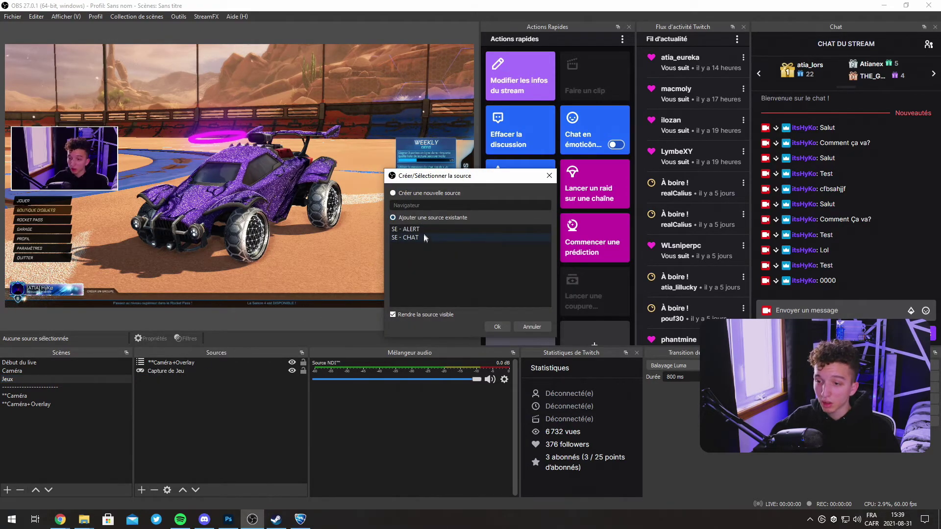
left_click(497, 327)
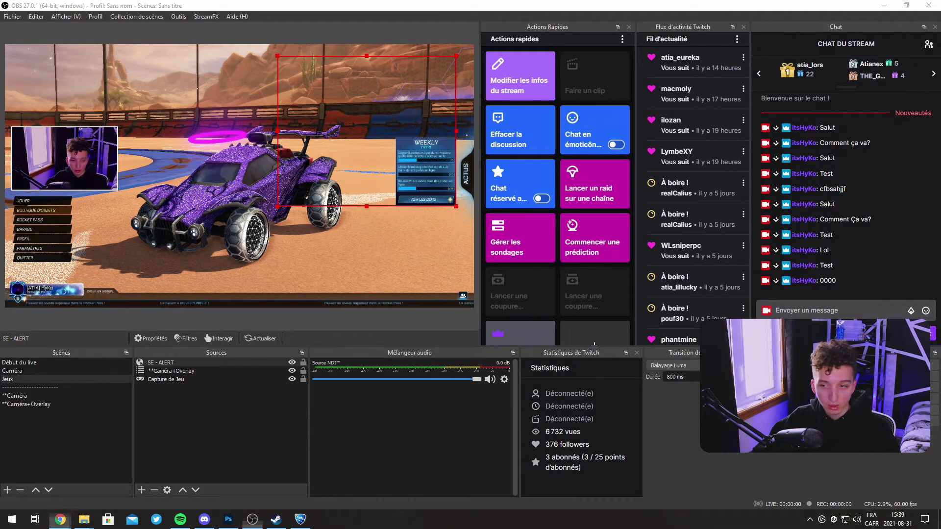
left_click(369, 313)
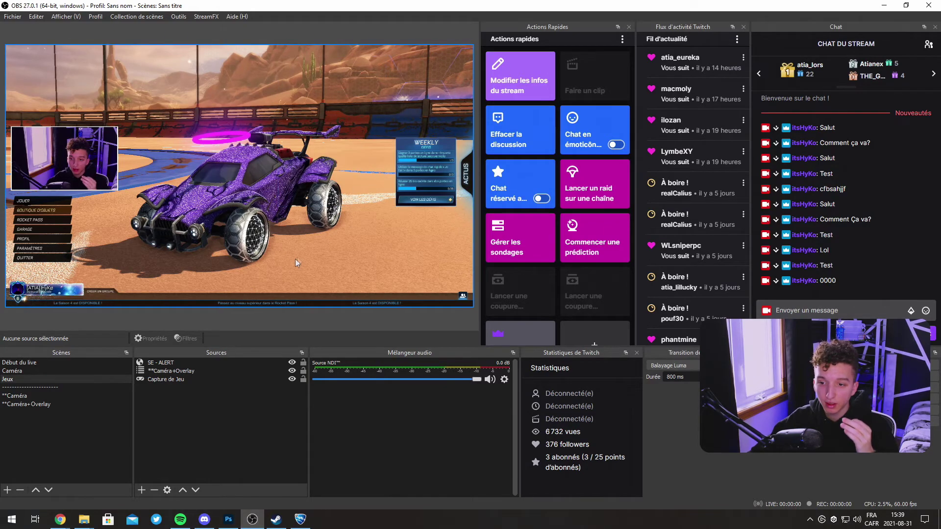
- Add a color correction filter (Corrections colorimétriques) with its default name to the Capture de Jeu source in the Jeux scene
left_click(228, 268)
left_click(239, 320)
left_click(245, 304)
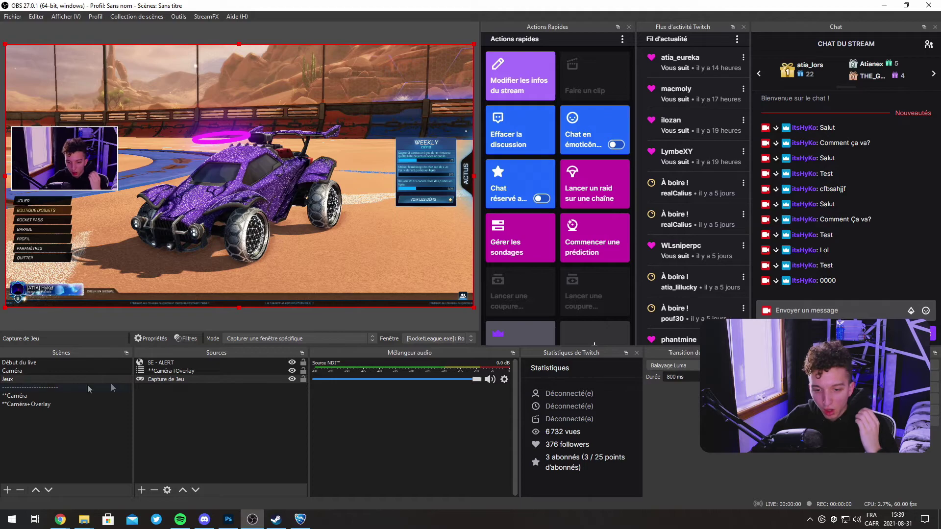
right_click(186, 384)
left_click(205, 338)
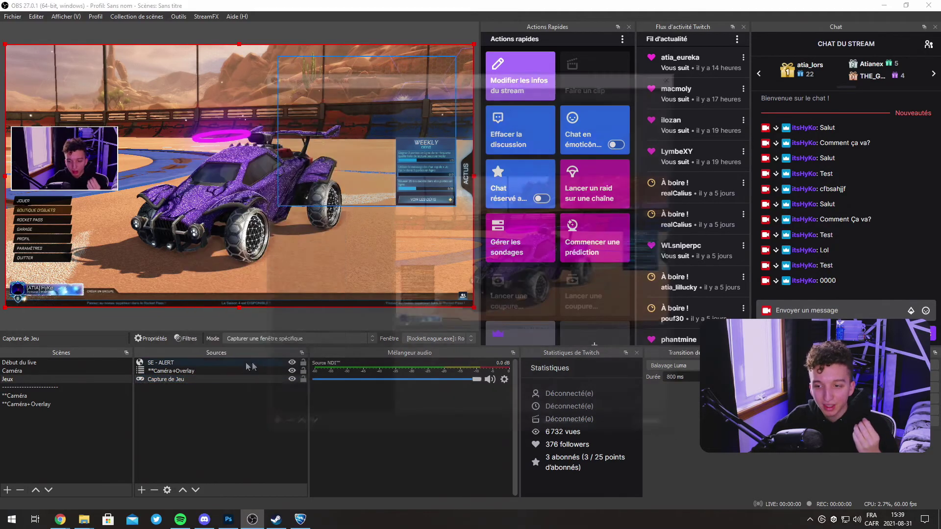
left_click(270, 426)
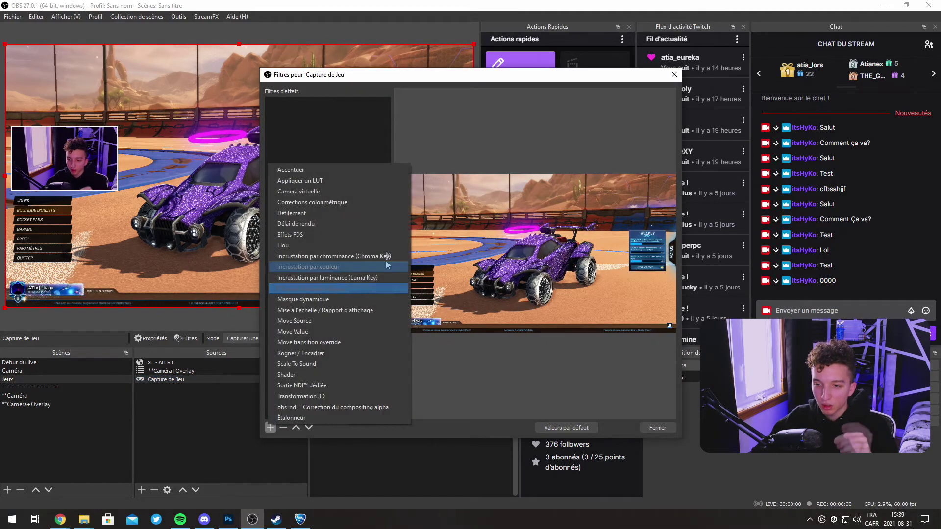
left_click(334, 201)
left_click(459, 275)
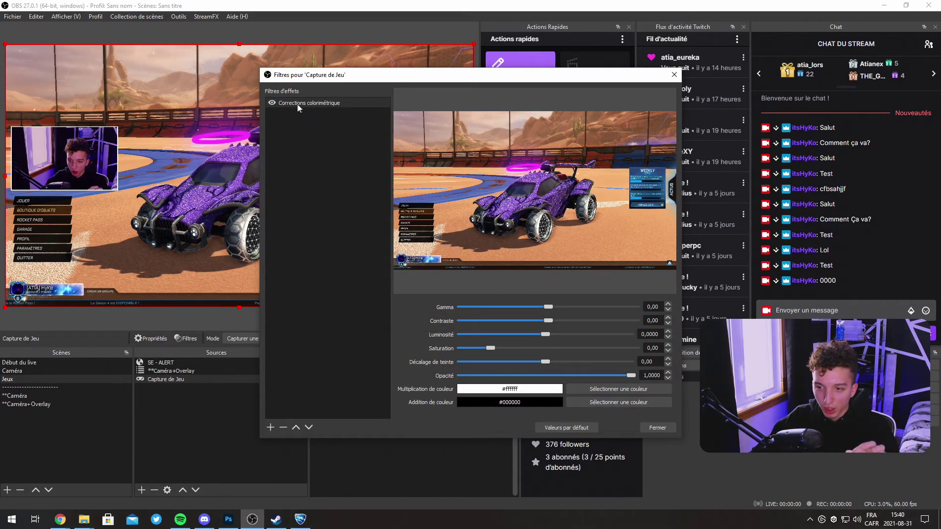
- Raise the Capture de Jeu filter's saturation slightly, set its gamma to -0,05, close the filters window, and leave no source selected
left_click_drag(383, 80, 584, 54)
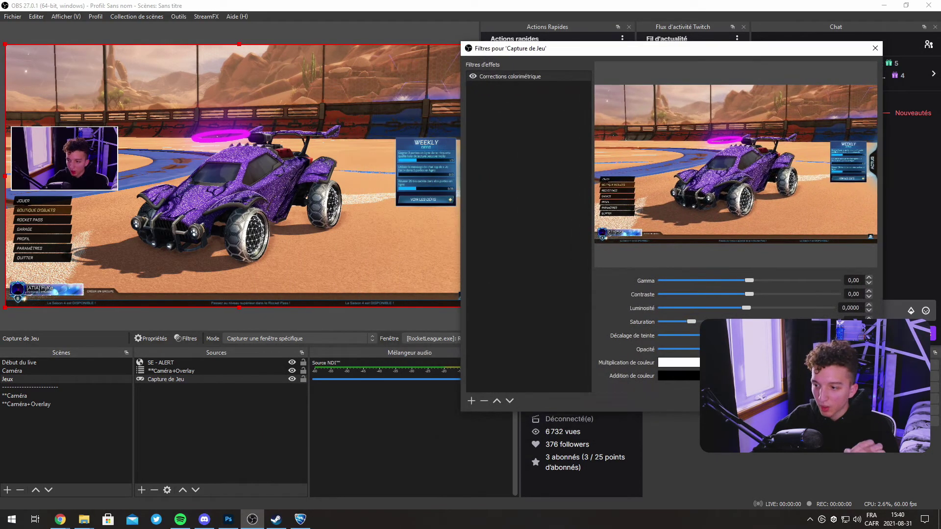
left_click_drag(692, 321, 695, 322)
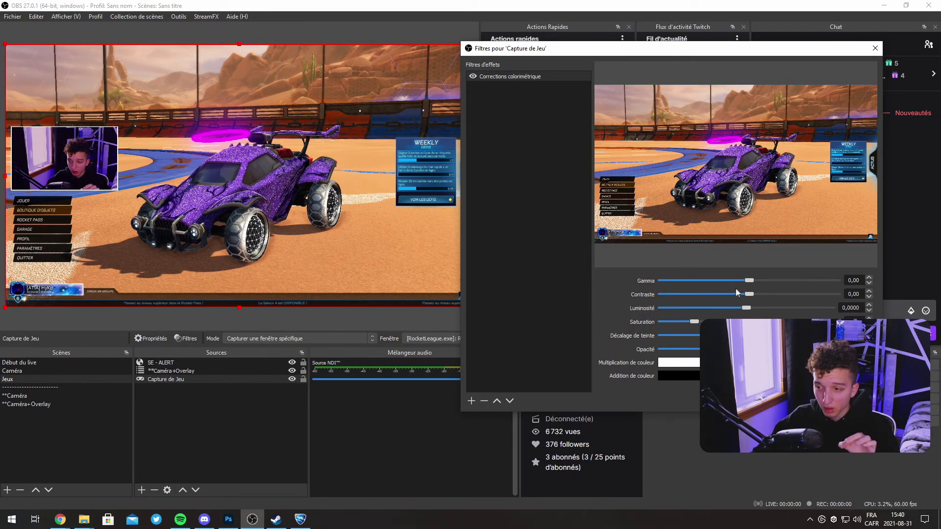
left_click_drag(749, 281, 748, 280)
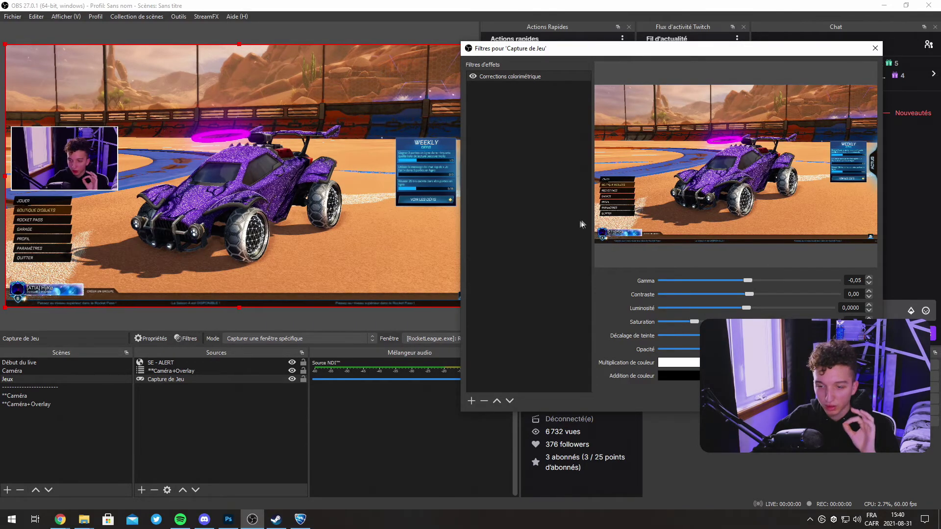
left_click(516, 194)
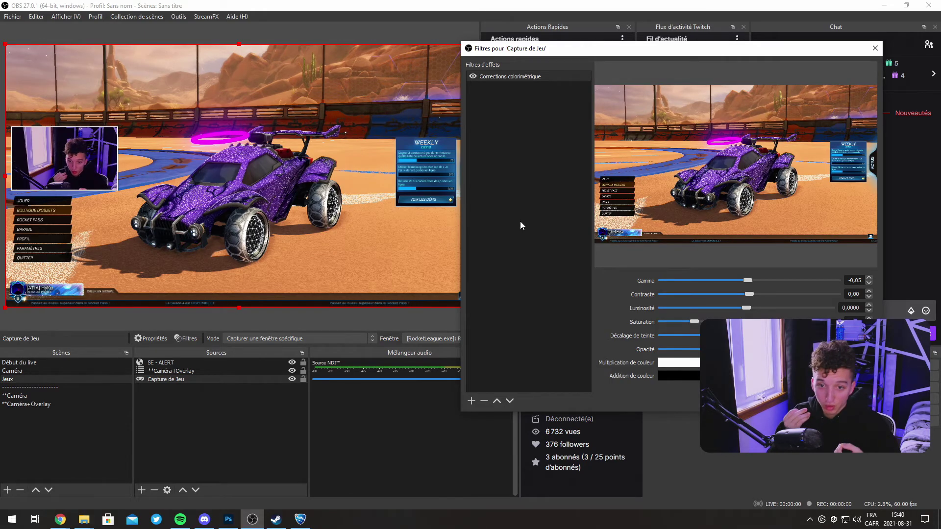
key("Escape")
left_click(443, 318)
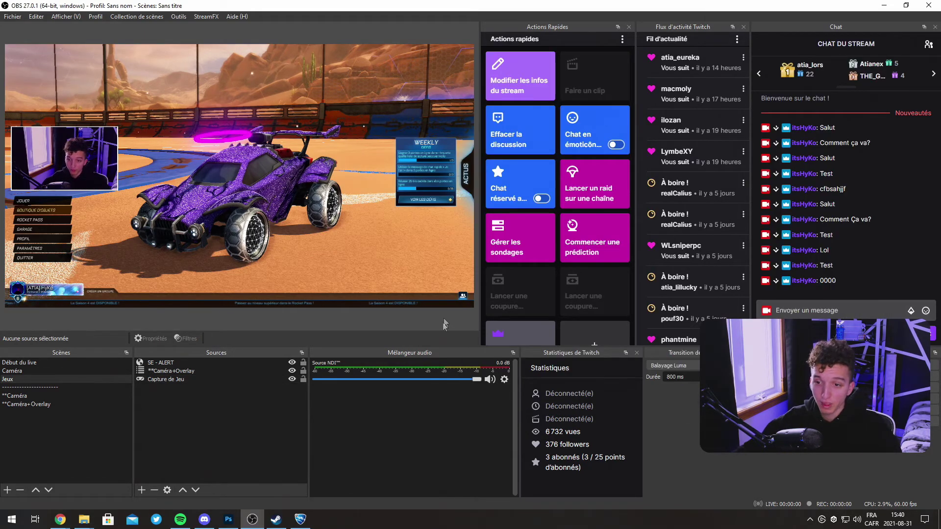